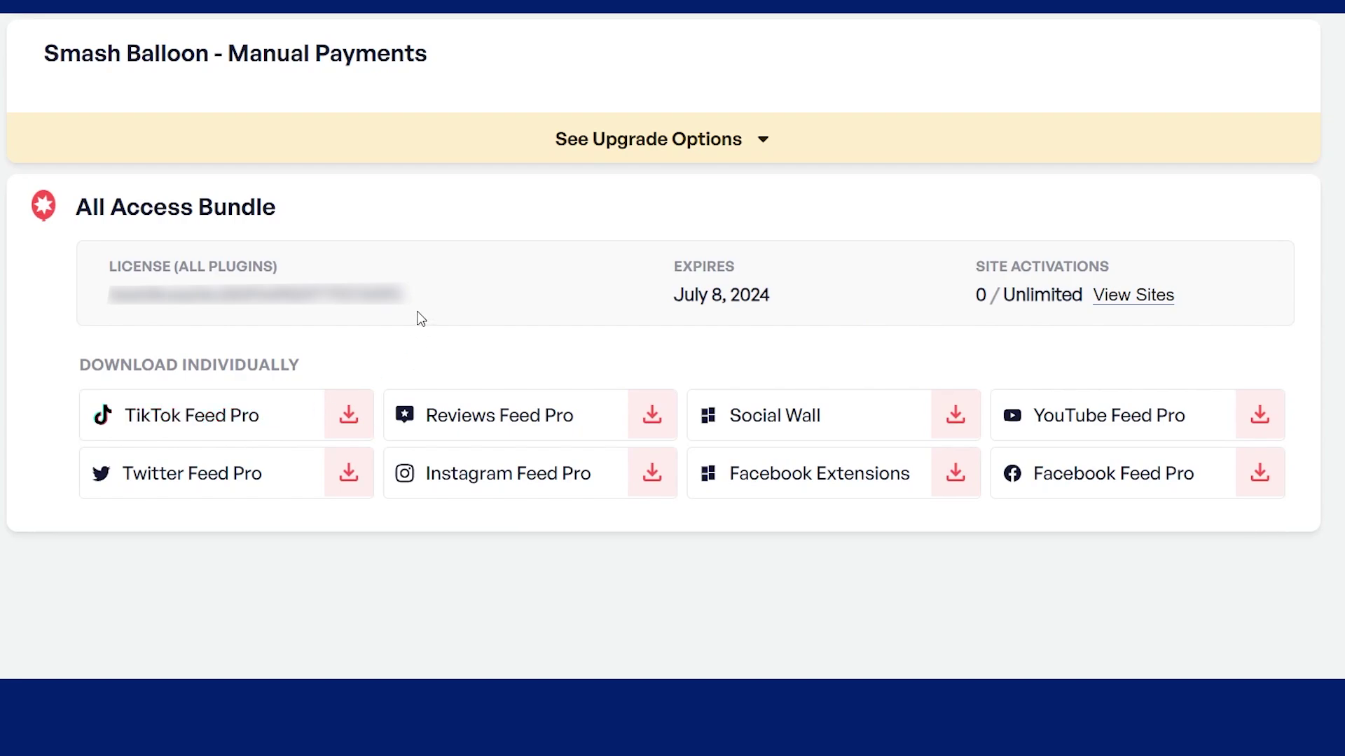
Download TikTok Feed Pro from the All Access Bundle, and install and activate its zip as a plugin in WordPress.
{"action": "left_click", "coordinate": [355, 420]}
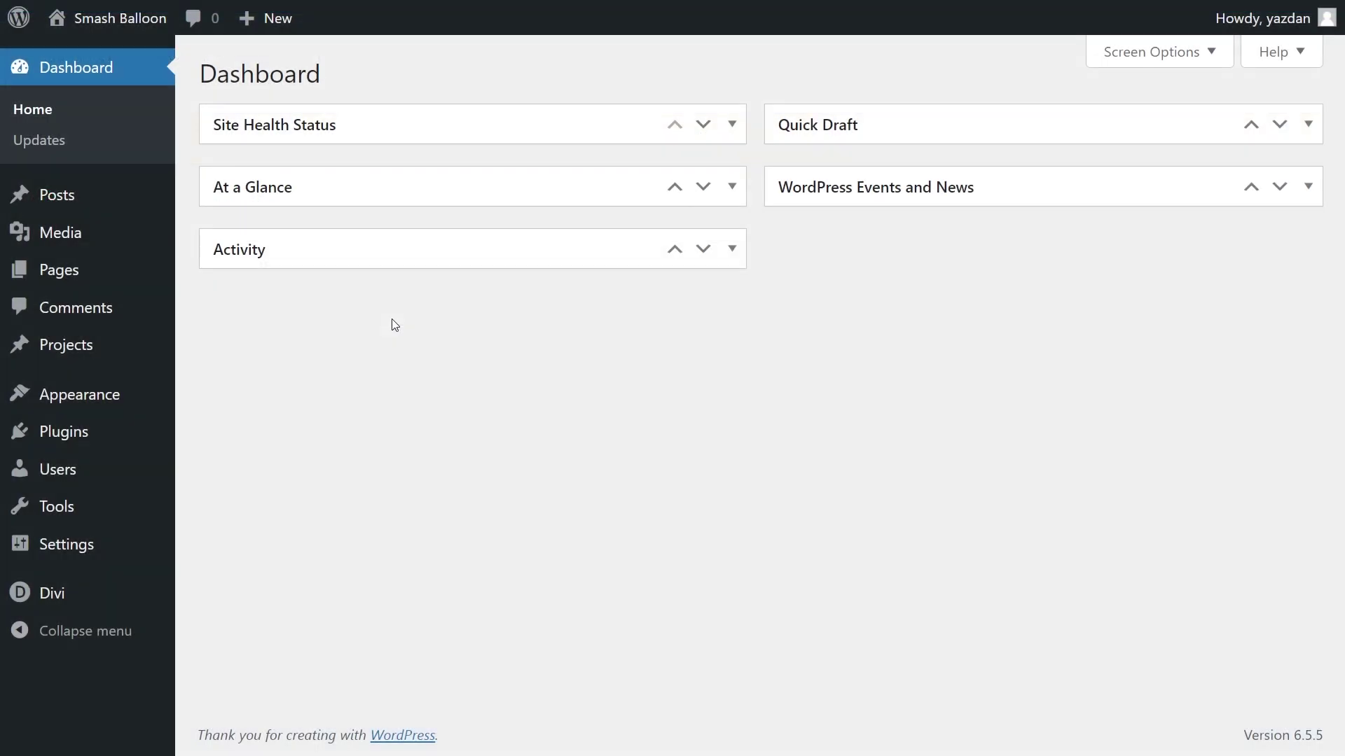
{"action": "mouse_move", "coordinate": [69, 434]}
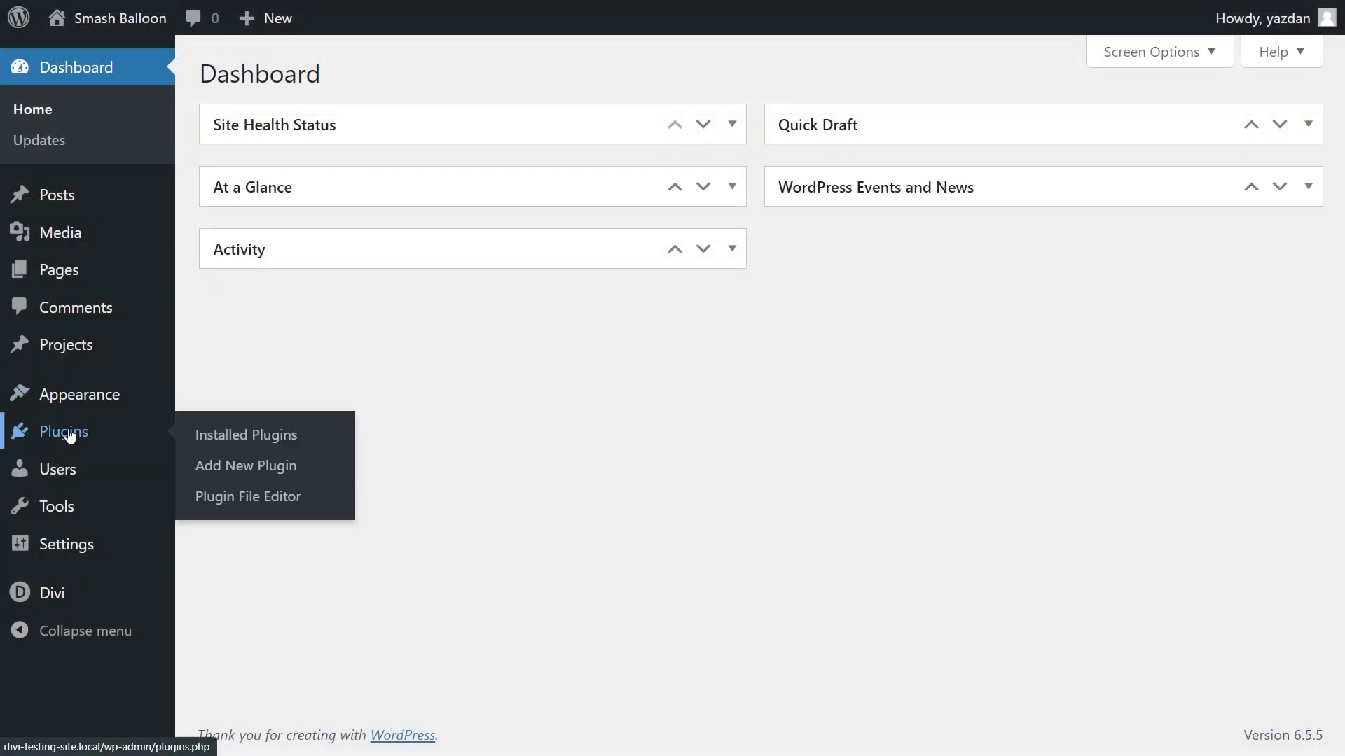
{"action": "left_click", "coordinate": [233, 469]}
{"action": "left_click", "coordinate": [397, 84]}
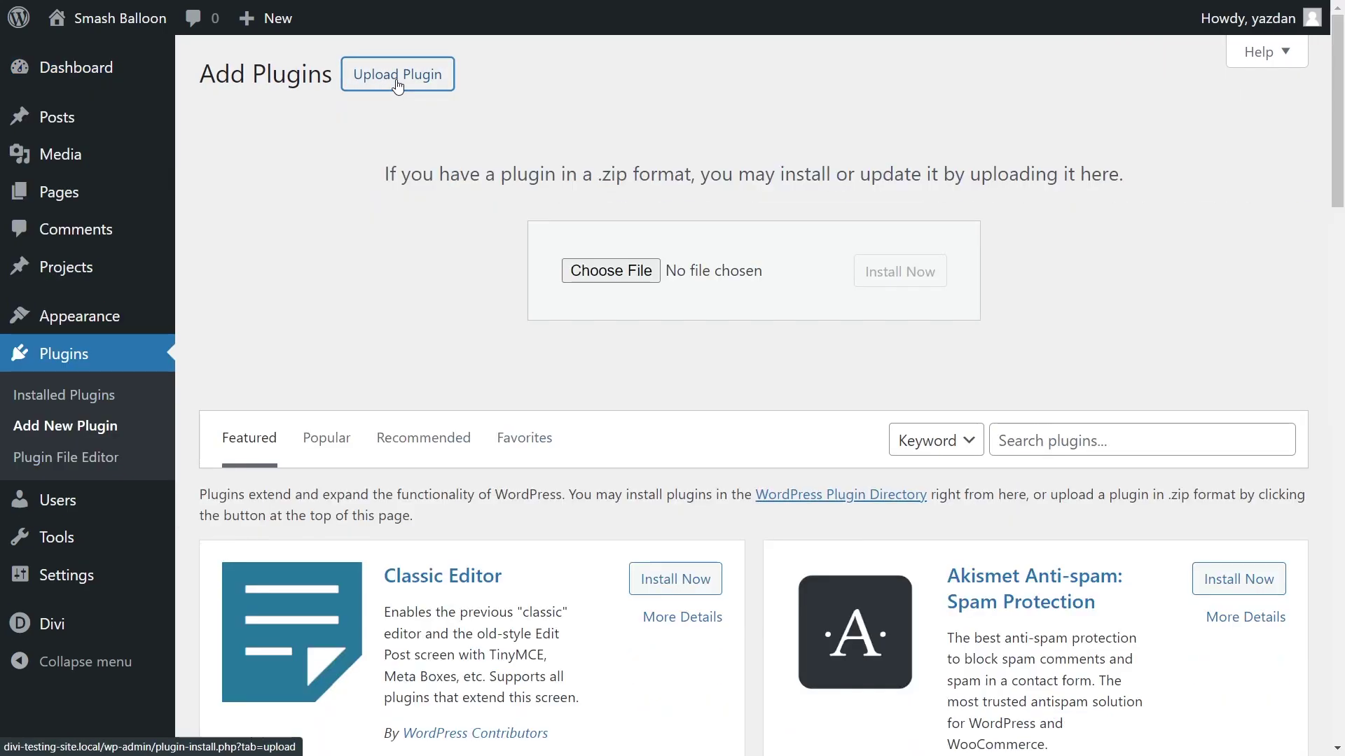
{"action": "left_click", "coordinate": [585, 260]}
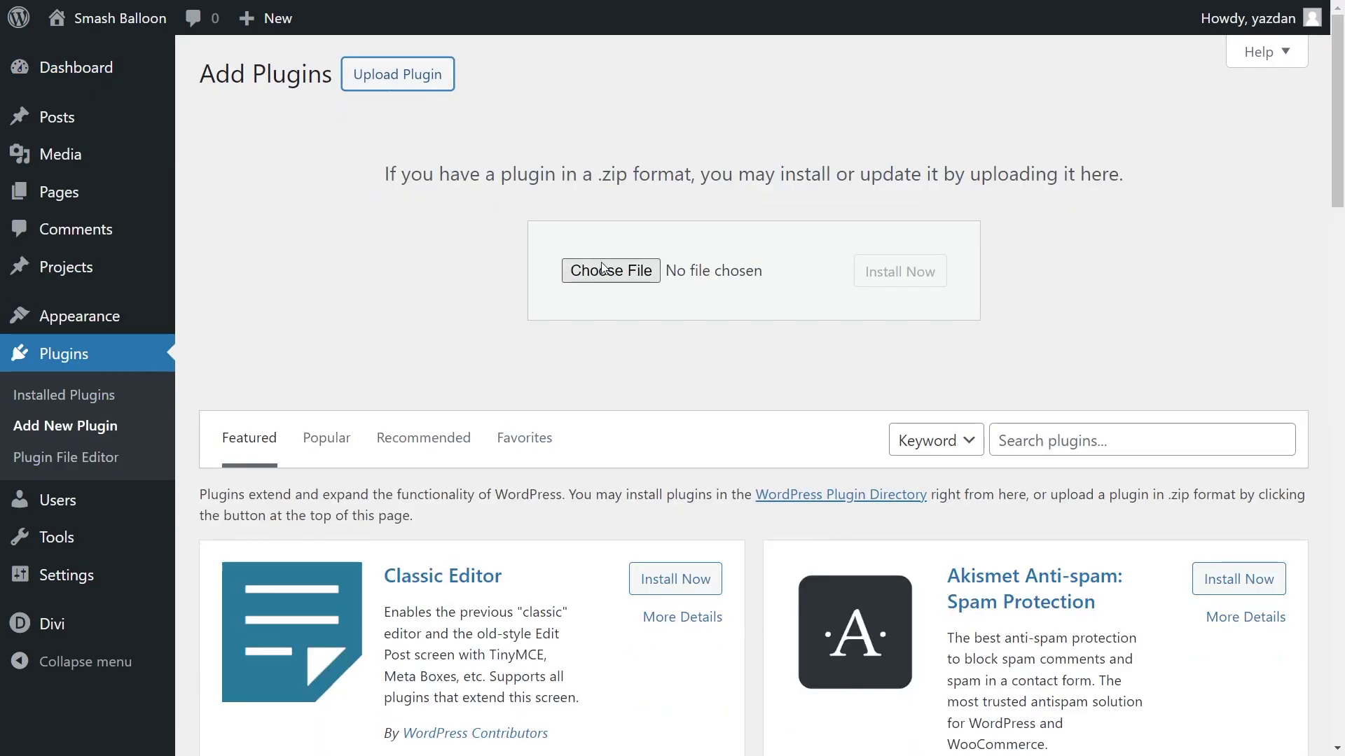
{"action": "left_click", "coordinate": [890, 277]}
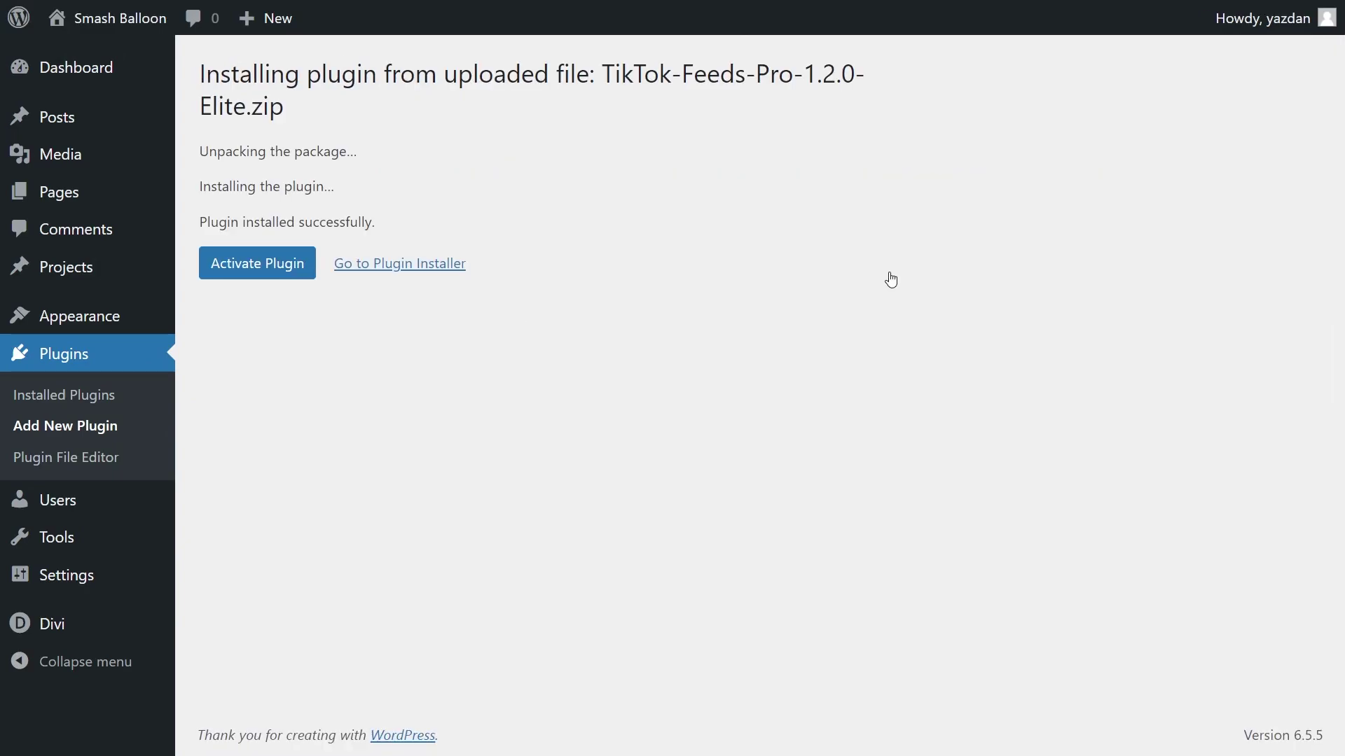
{"action": "left_click", "coordinate": [268, 264]}
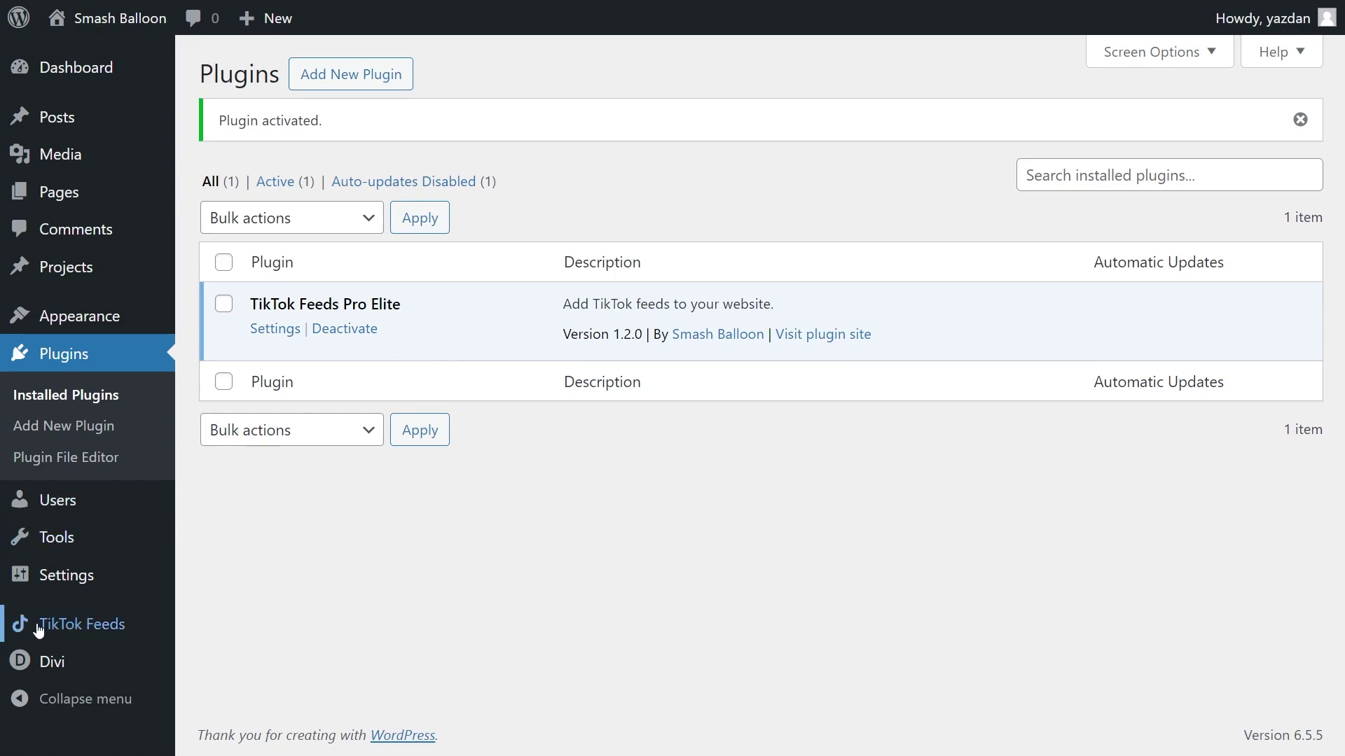
Activate the TikTok Feeds Pro license by pasting the license key on its getting-started page.
{"action": "left_click", "coordinate": [103, 625]}
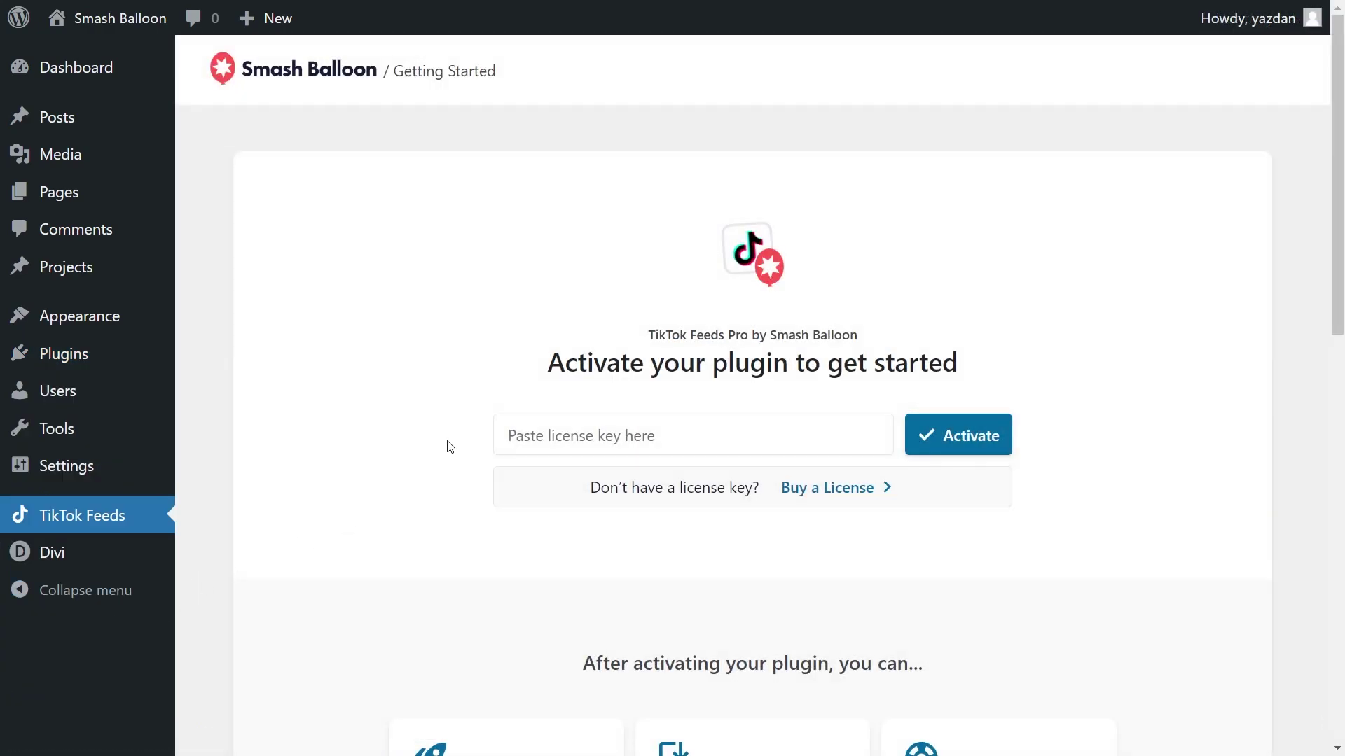
{"action": "left_click", "coordinate": [737, 447]}
{"action": "key", "text": "ctrl+v"}
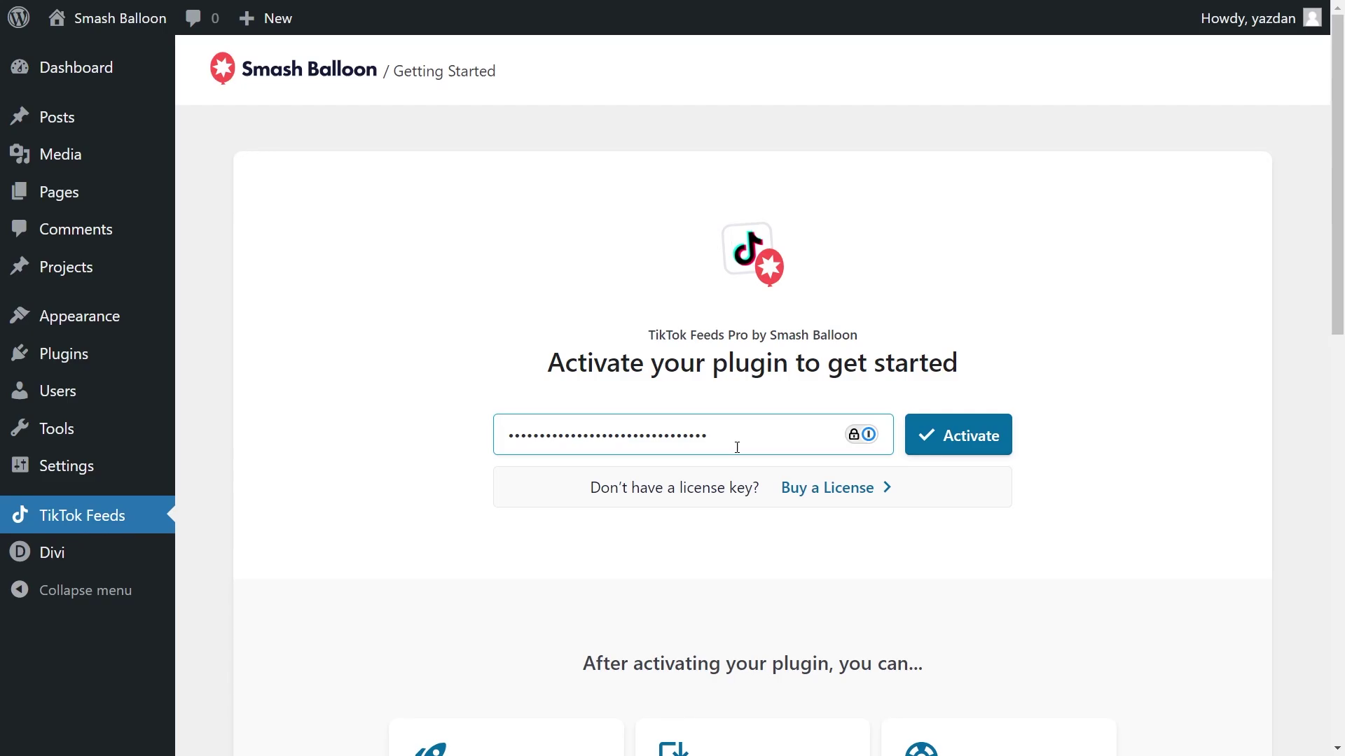
{"action": "left_click", "coordinate": [950, 460]}
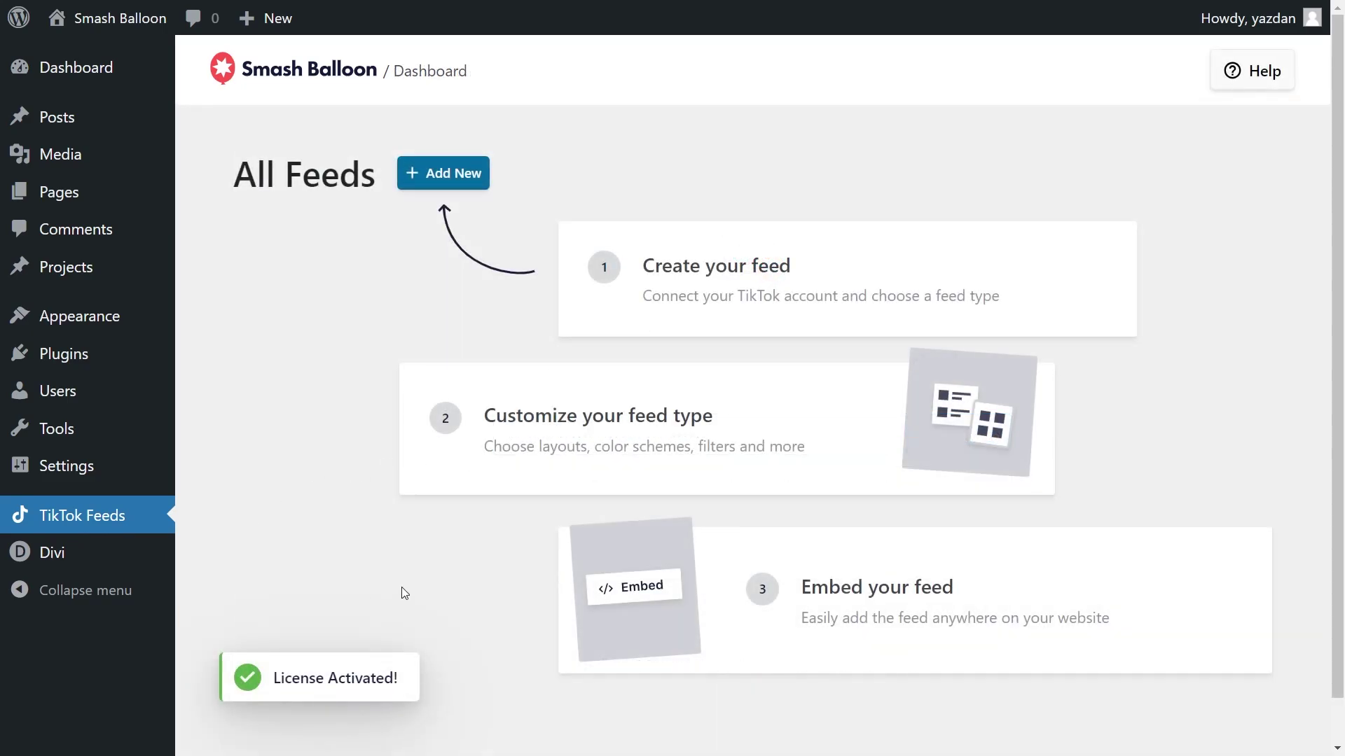
Start a new TikTok feed and connect the TikTok account as a source, granting access and confirming the domain.
{"action": "left_click", "coordinate": [441, 177]}
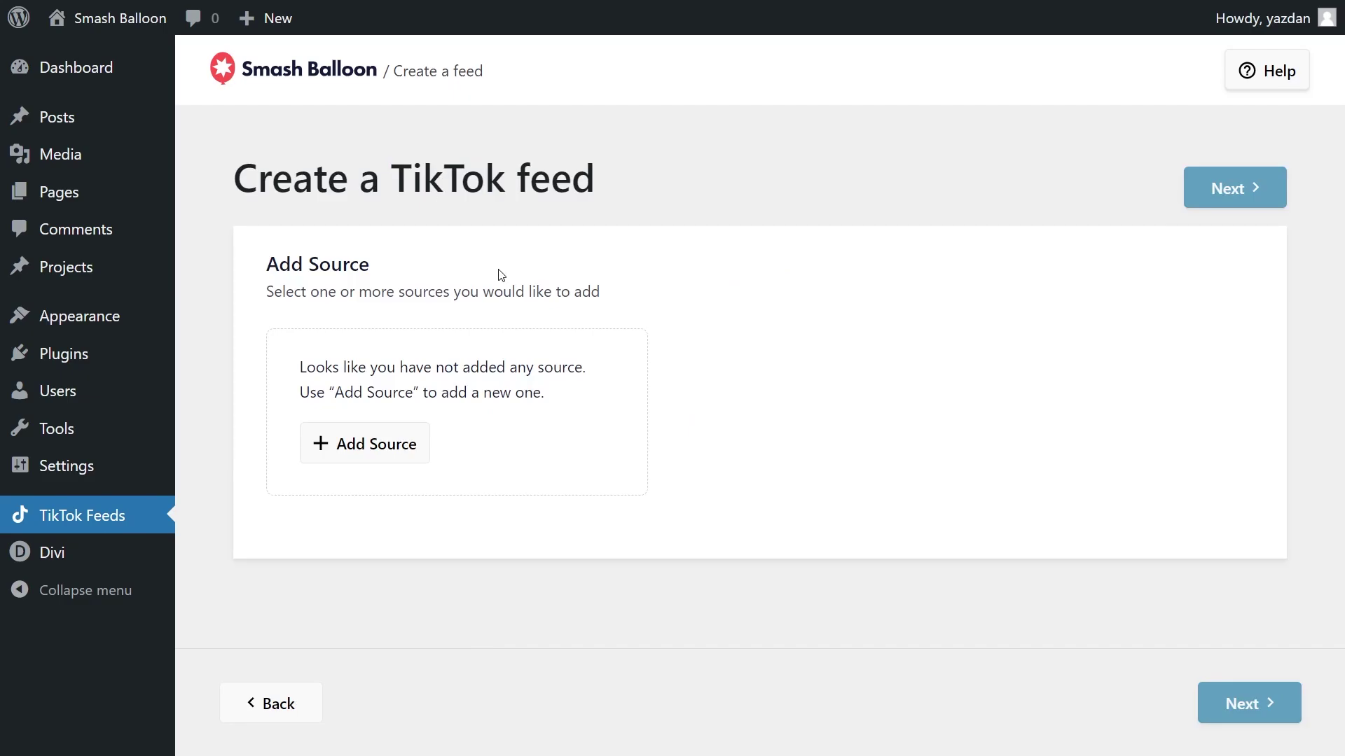
{"action": "left_click", "coordinate": [367, 449]}
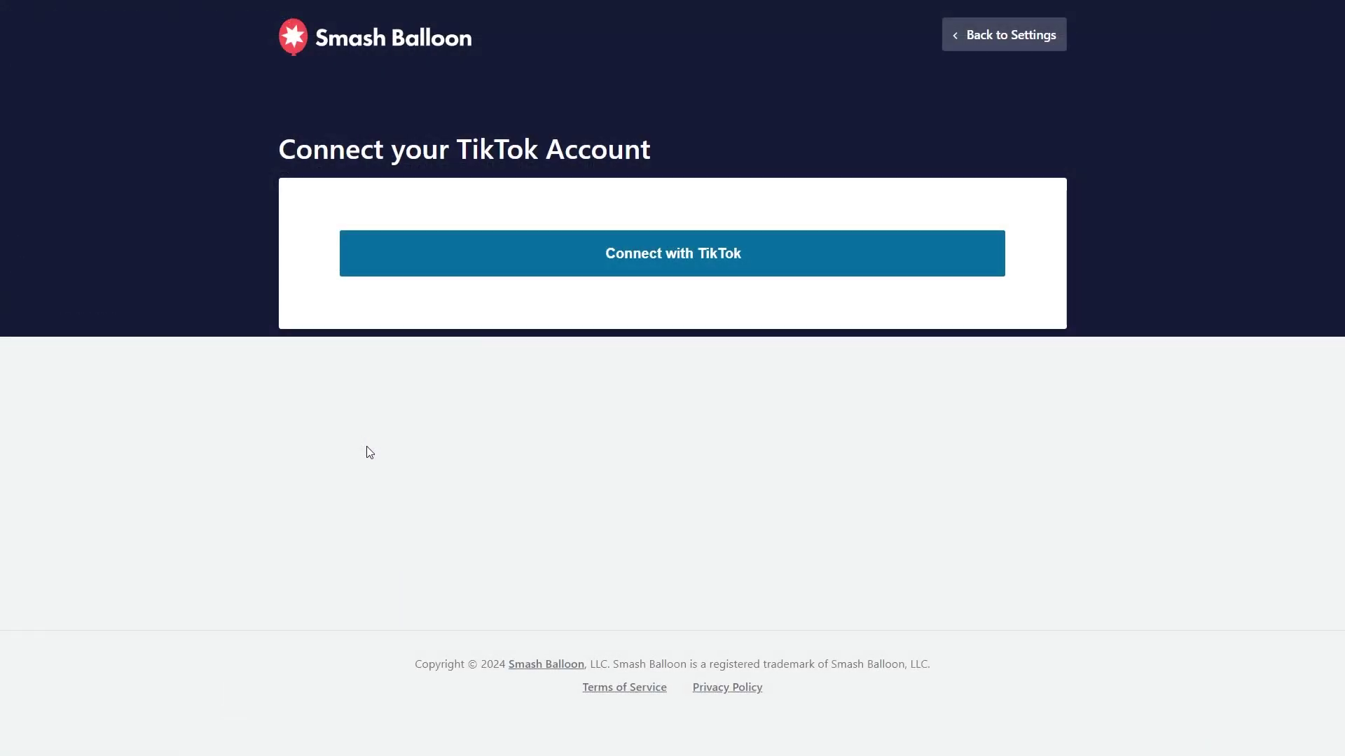
{"action": "left_click", "coordinate": [588, 265]}
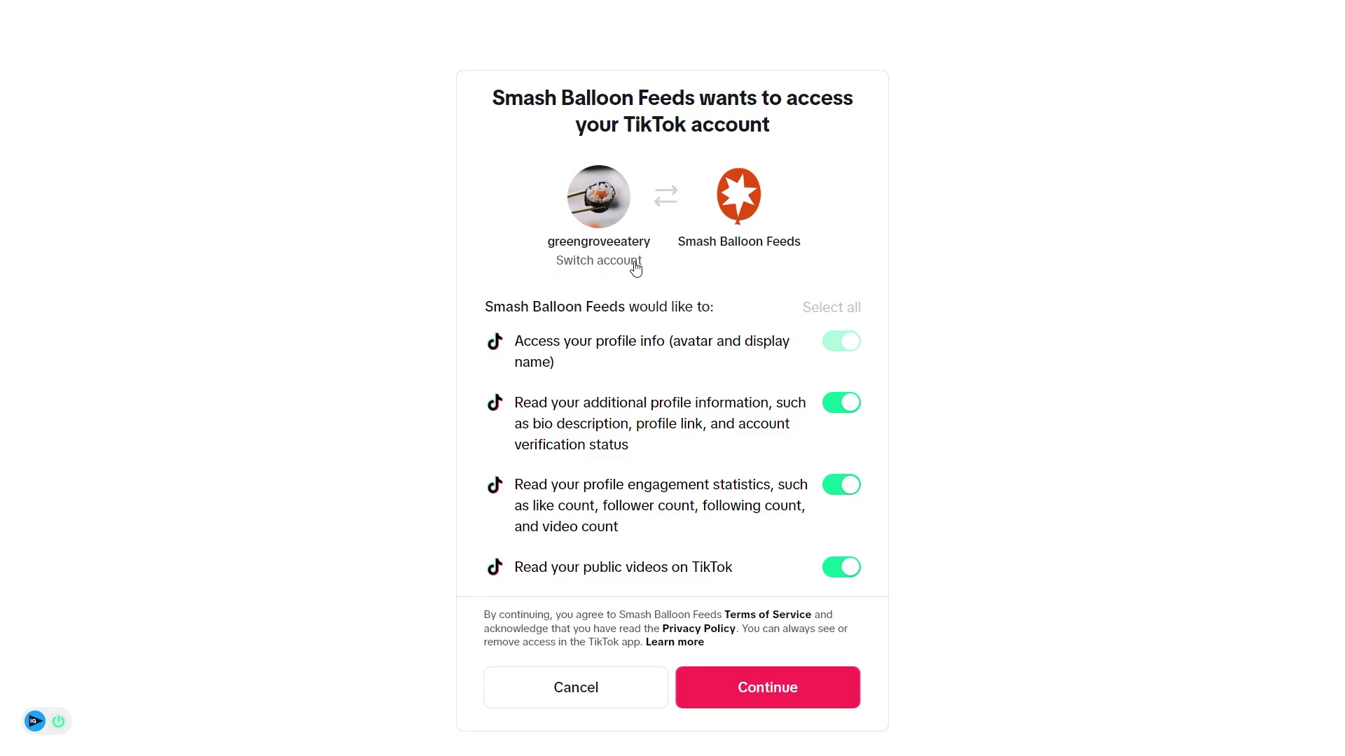
{"action": "left_click", "coordinate": [750, 687]}
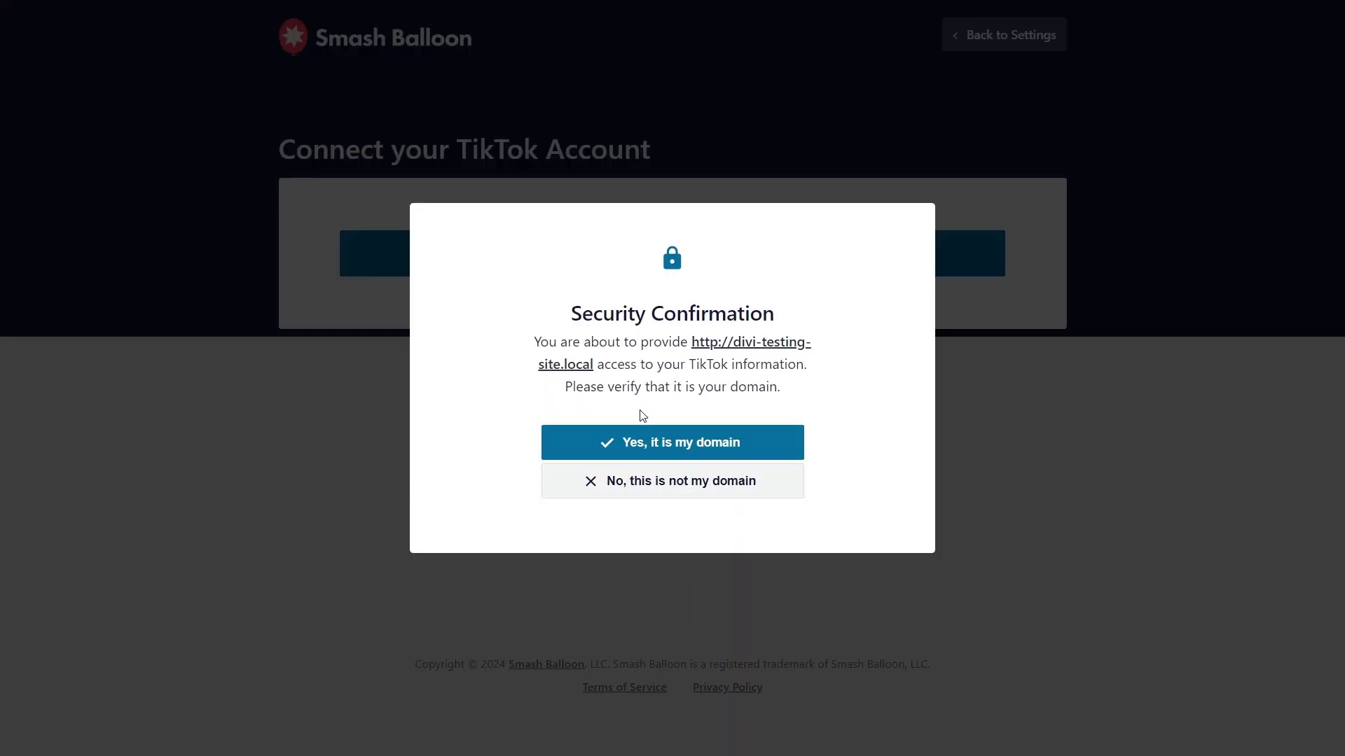
{"action": "left_click", "coordinate": [697, 452]}
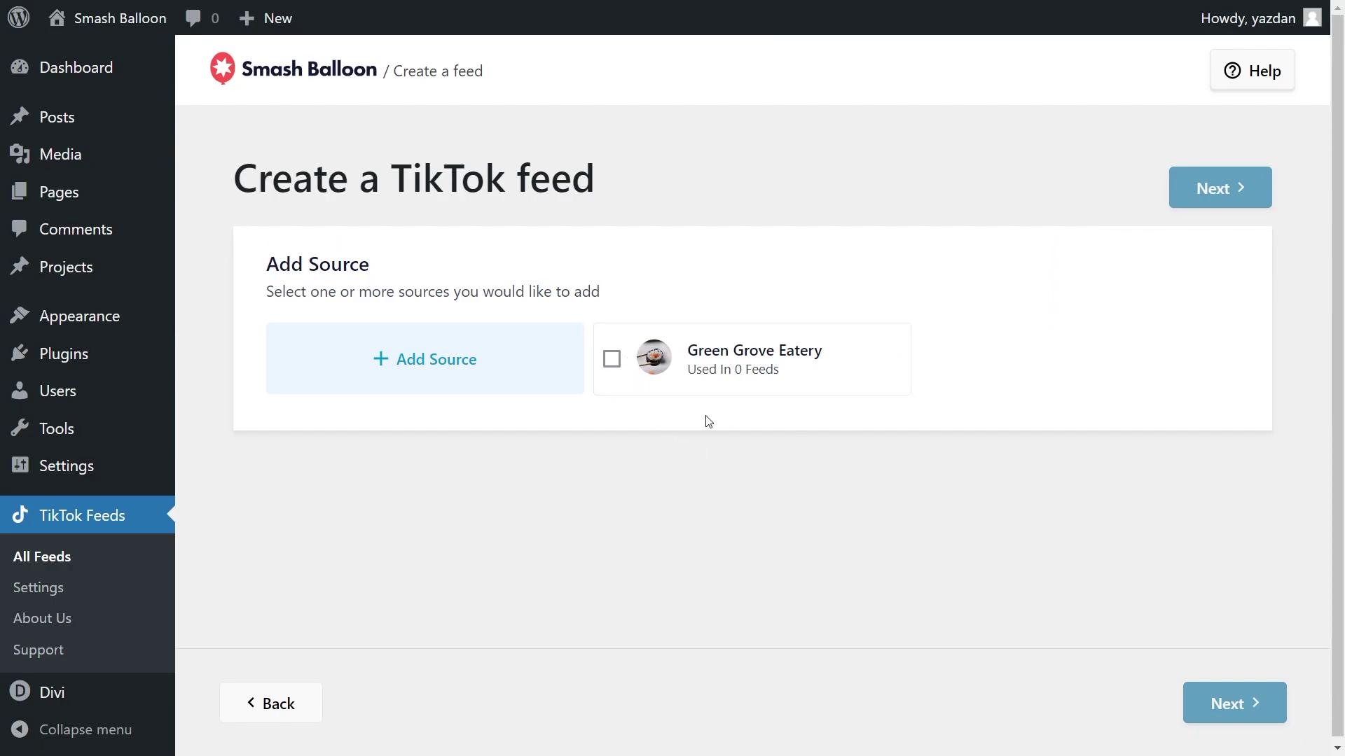
Choose Green Grove Eatery as the feed source and create the feed with the Cards template.
{"action": "left_click", "coordinate": [728, 379]}
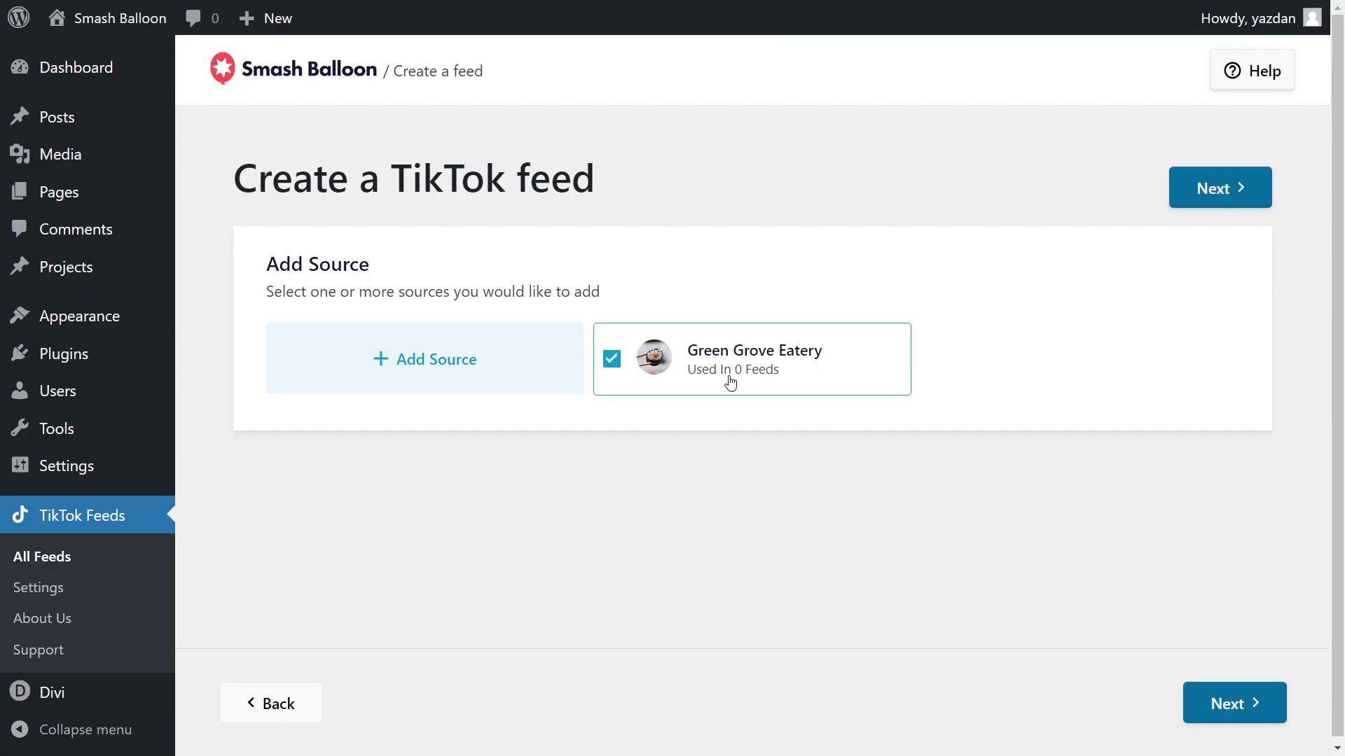
{"action": "left_click", "coordinate": [1196, 207]}
{"action": "scroll", "coordinate": [1301, 274], "scroll_direction": "down", "scroll_amount": 1}
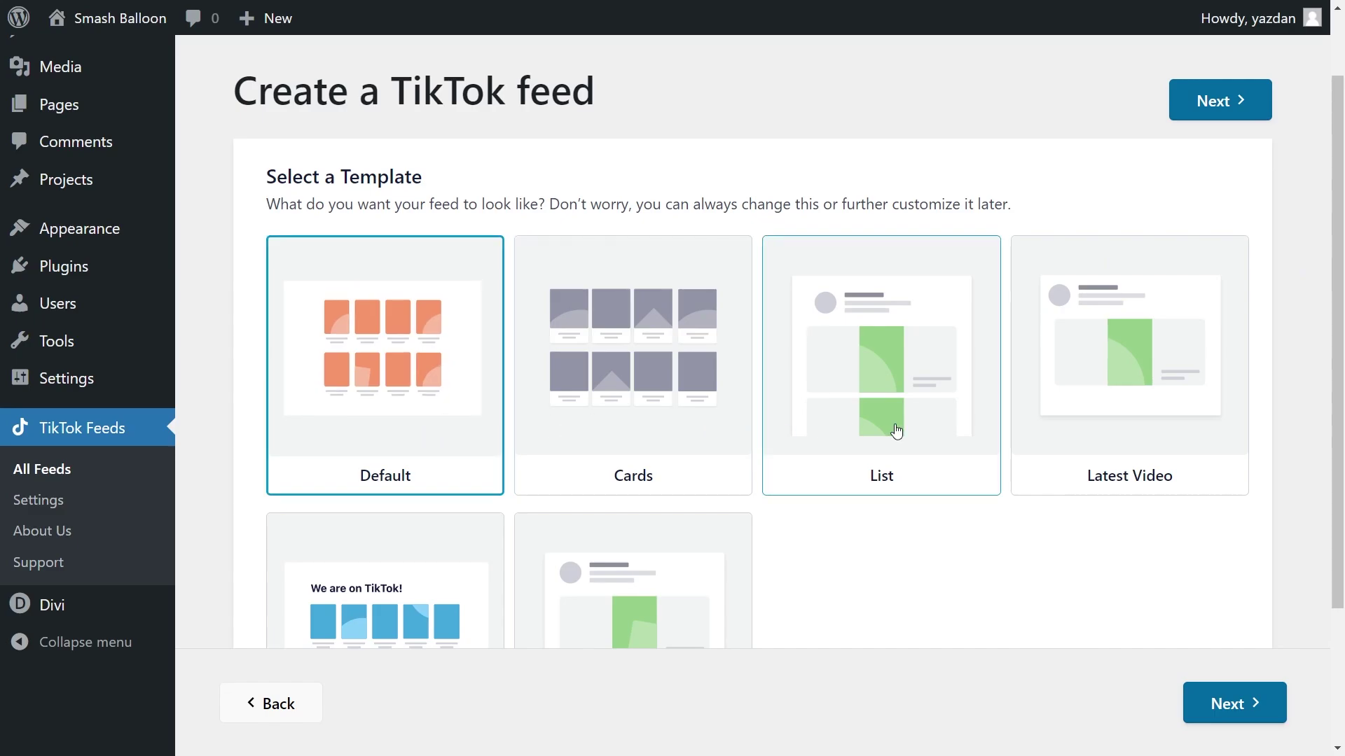
{"action": "scroll", "coordinate": [900, 434], "scroll_direction": "down", "scroll_amount": 2}
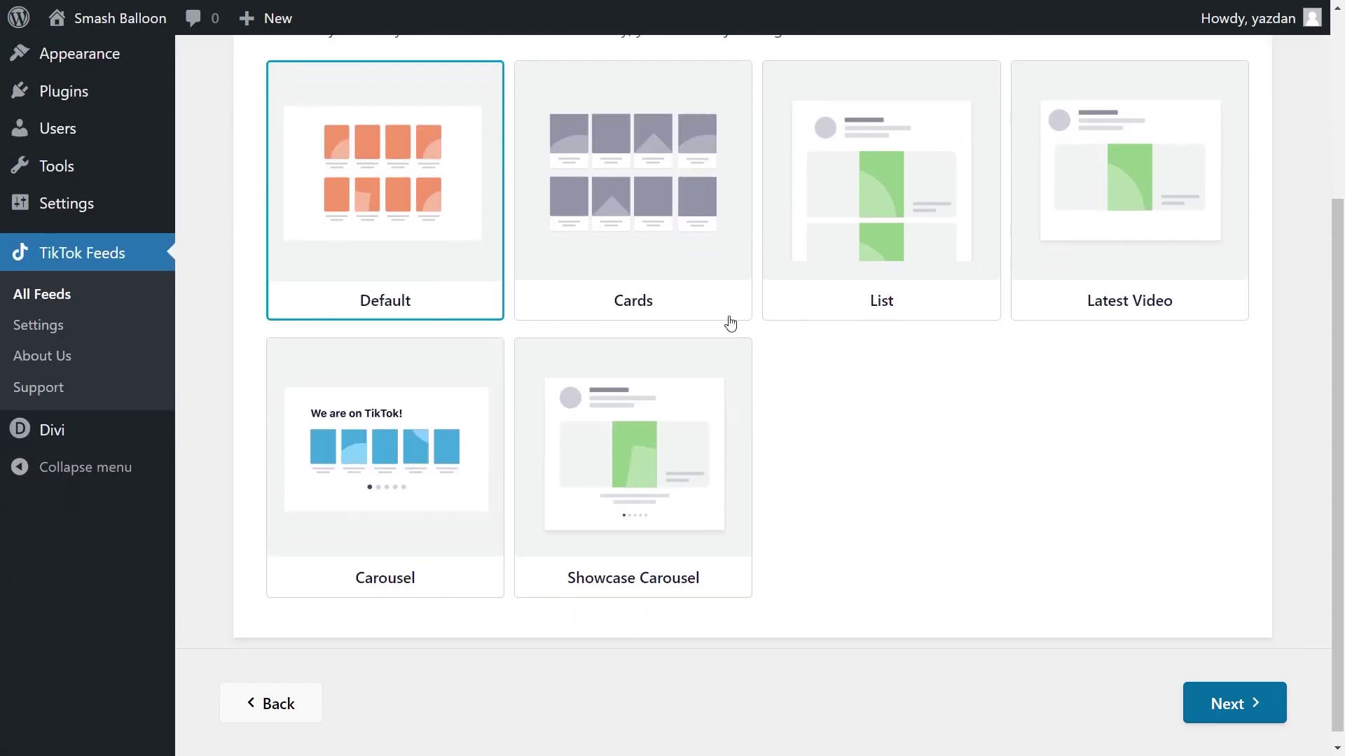
{"action": "left_click", "coordinate": [698, 294]}
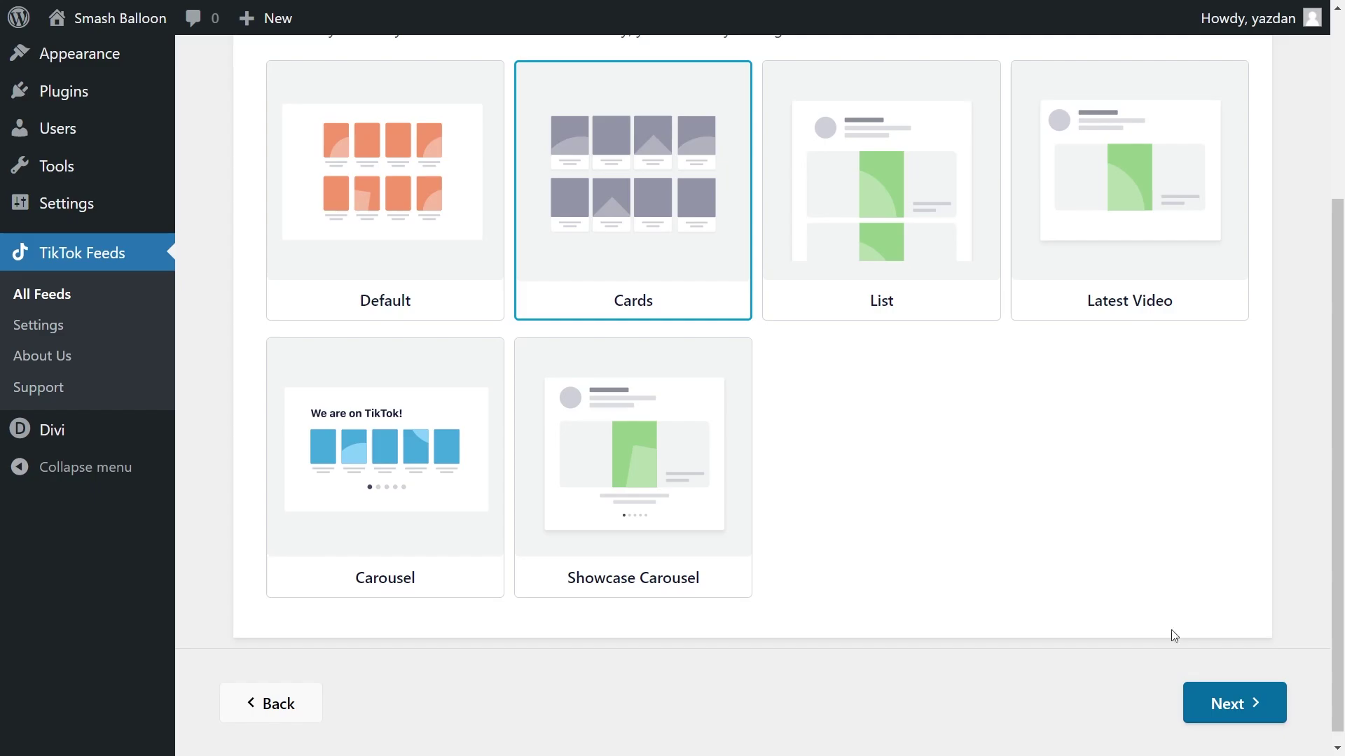
{"action": "left_click", "coordinate": [1225, 702]}
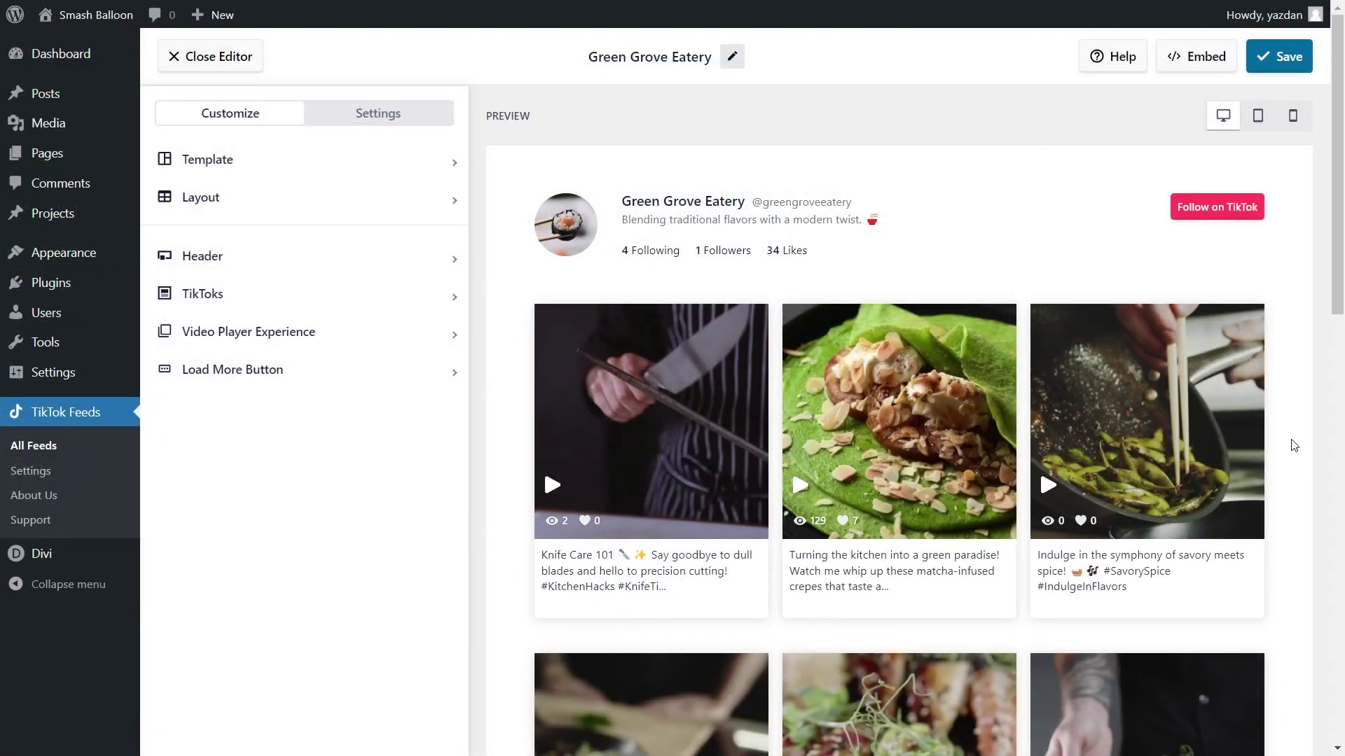
Look through the feed preview and open the feed's layout settings.
{"action": "scroll", "coordinate": [1294, 447], "scroll_direction": "down", "scroll_amount": 4}
{"action": "scroll", "coordinate": [1294, 446], "scroll_direction": "up", "scroll_amount": 4}
{"action": "left_click", "coordinate": [219, 207]}
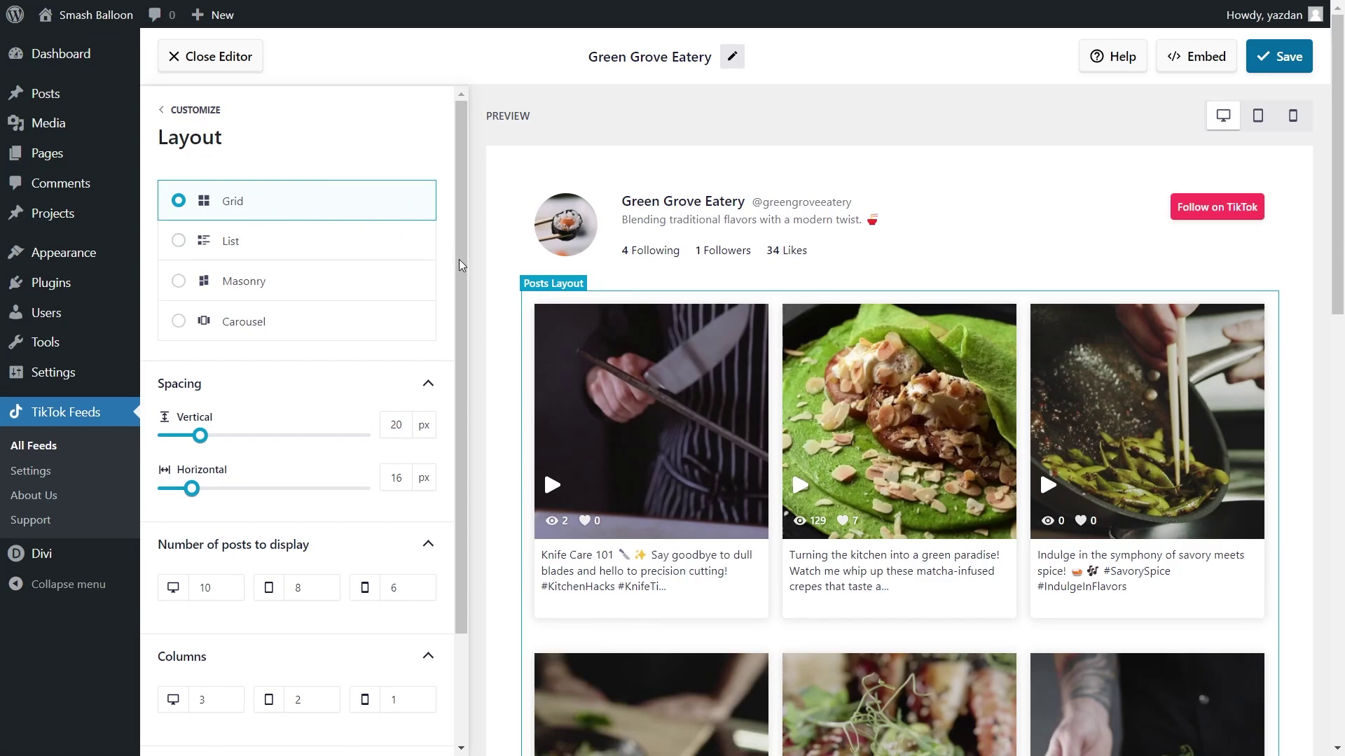
{"action": "scroll", "coordinate": [512, 330], "scroll_direction": "down", "scroll_amount": 4}
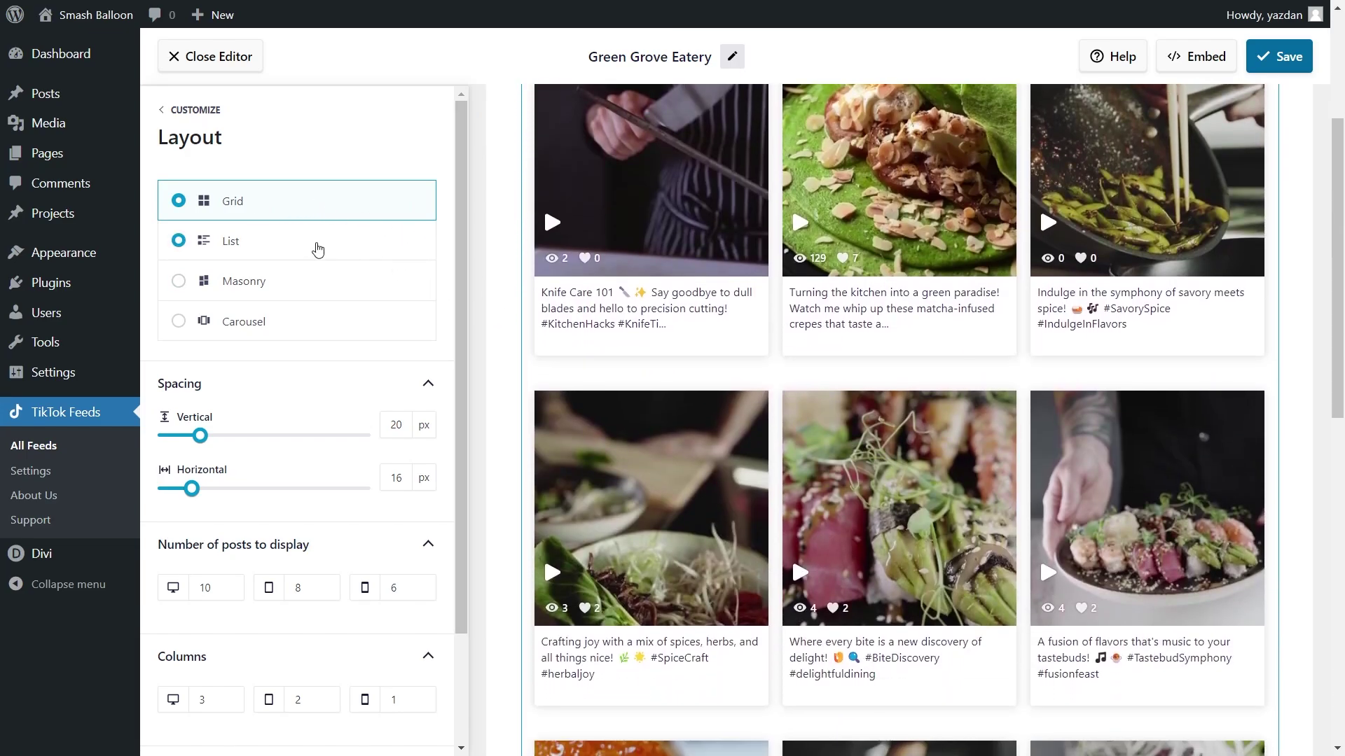
Try the List, Masonry and Carousel layouts on the feed, and set the layout back to Grid.
{"action": "left_click", "coordinate": [315, 247]}
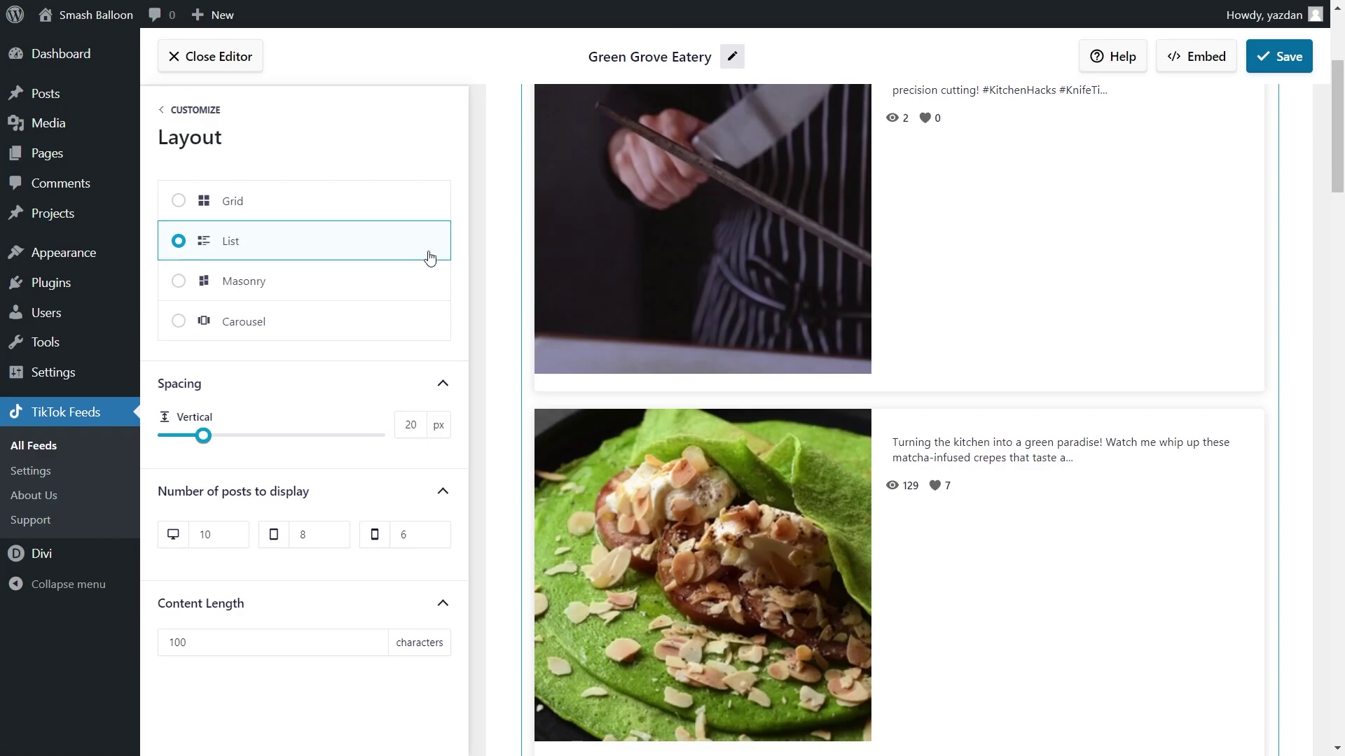
{"action": "scroll", "coordinate": [494, 268], "scroll_direction": "down", "scroll_amount": 9}
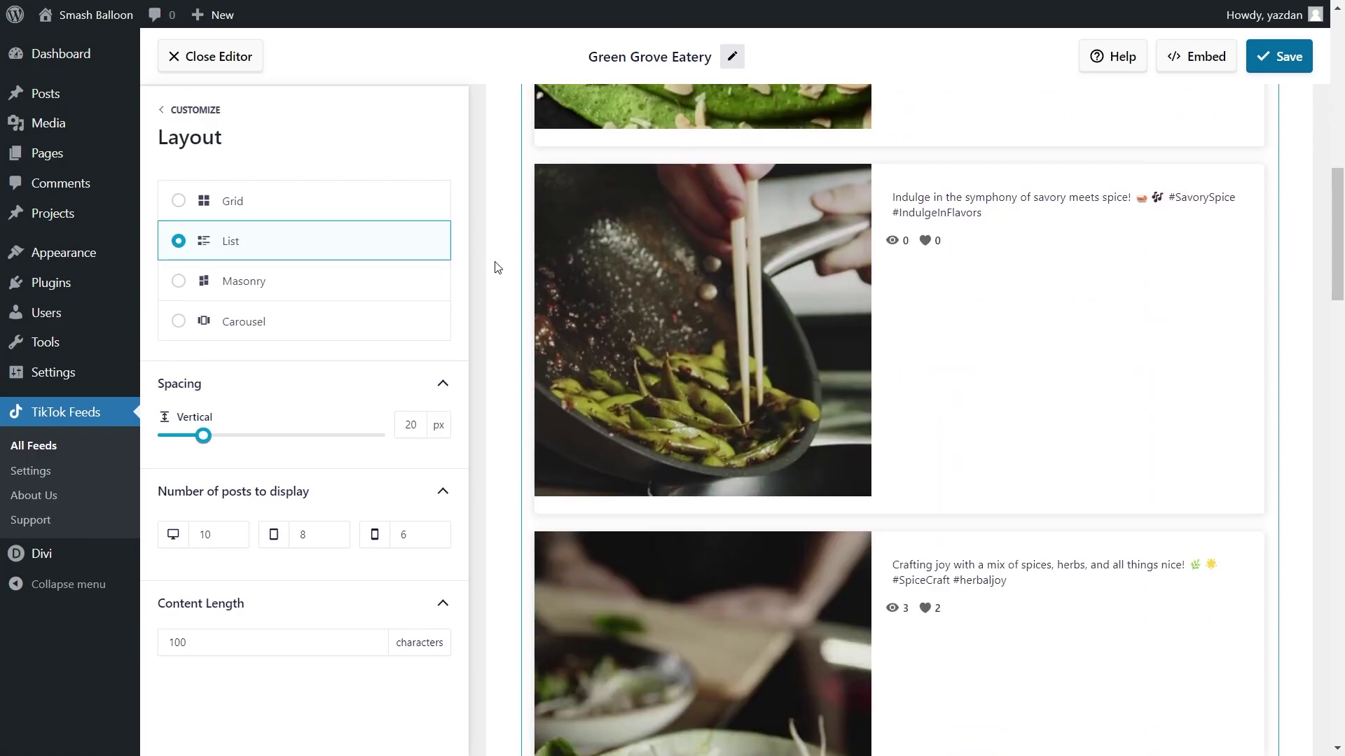
{"action": "left_click", "coordinate": [372, 285]}
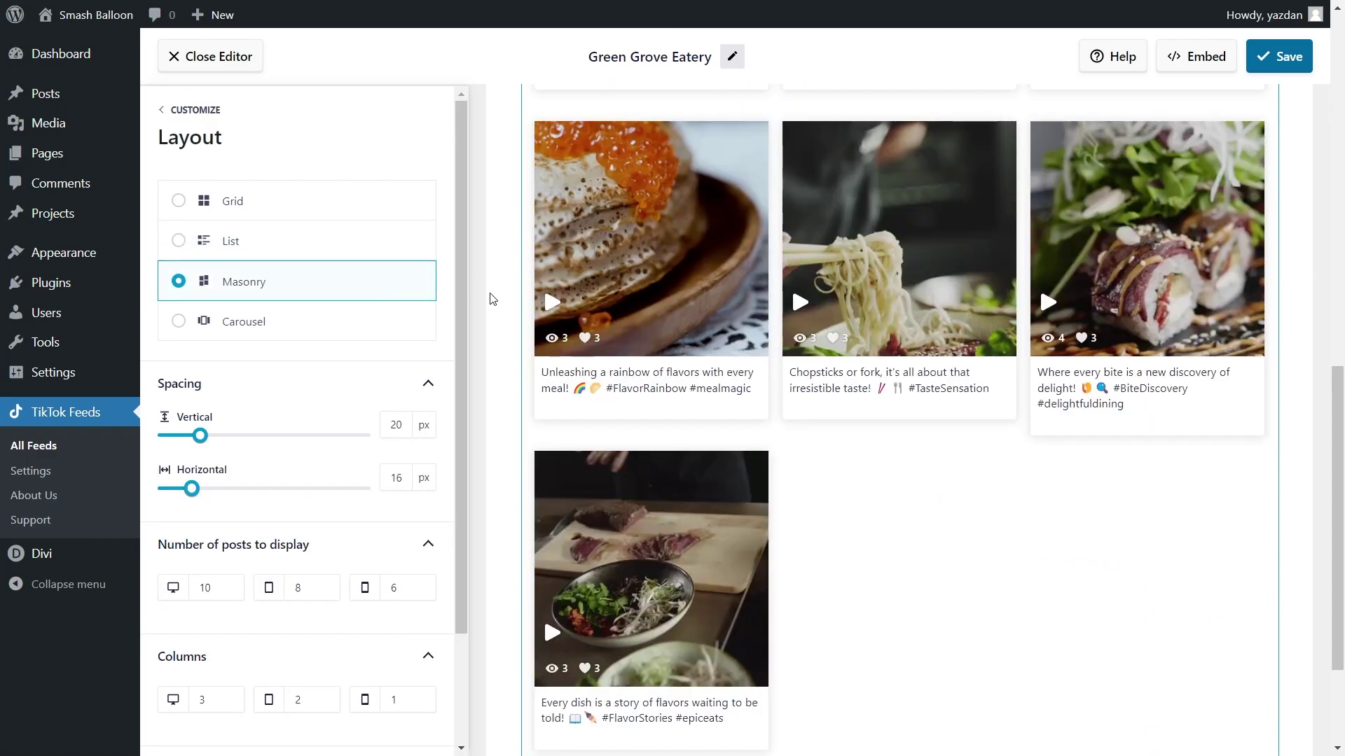
{"action": "scroll", "coordinate": [493, 300], "scroll_direction": "up", "scroll_amount": 5}
{"action": "scroll", "coordinate": [499, 301], "scroll_direction": "up", "scroll_amount": 4}
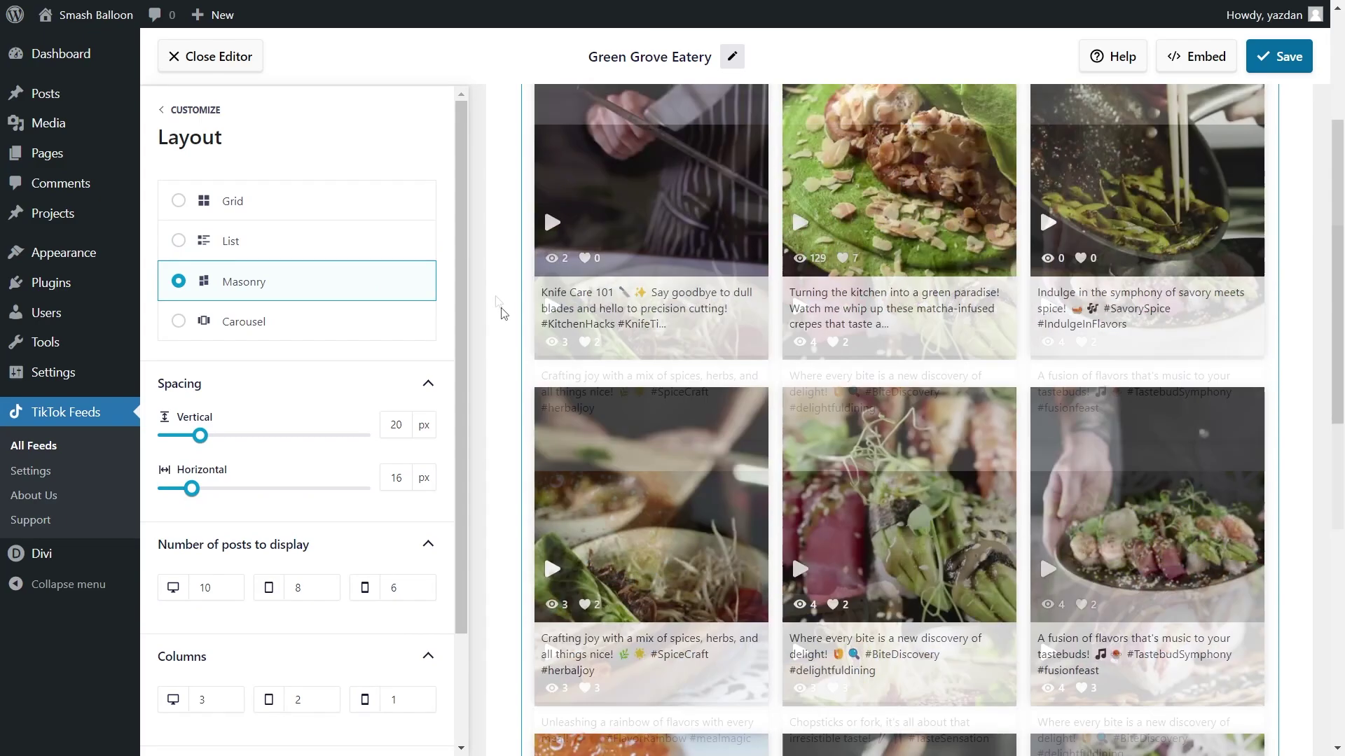
{"action": "left_click", "coordinate": [337, 319]}
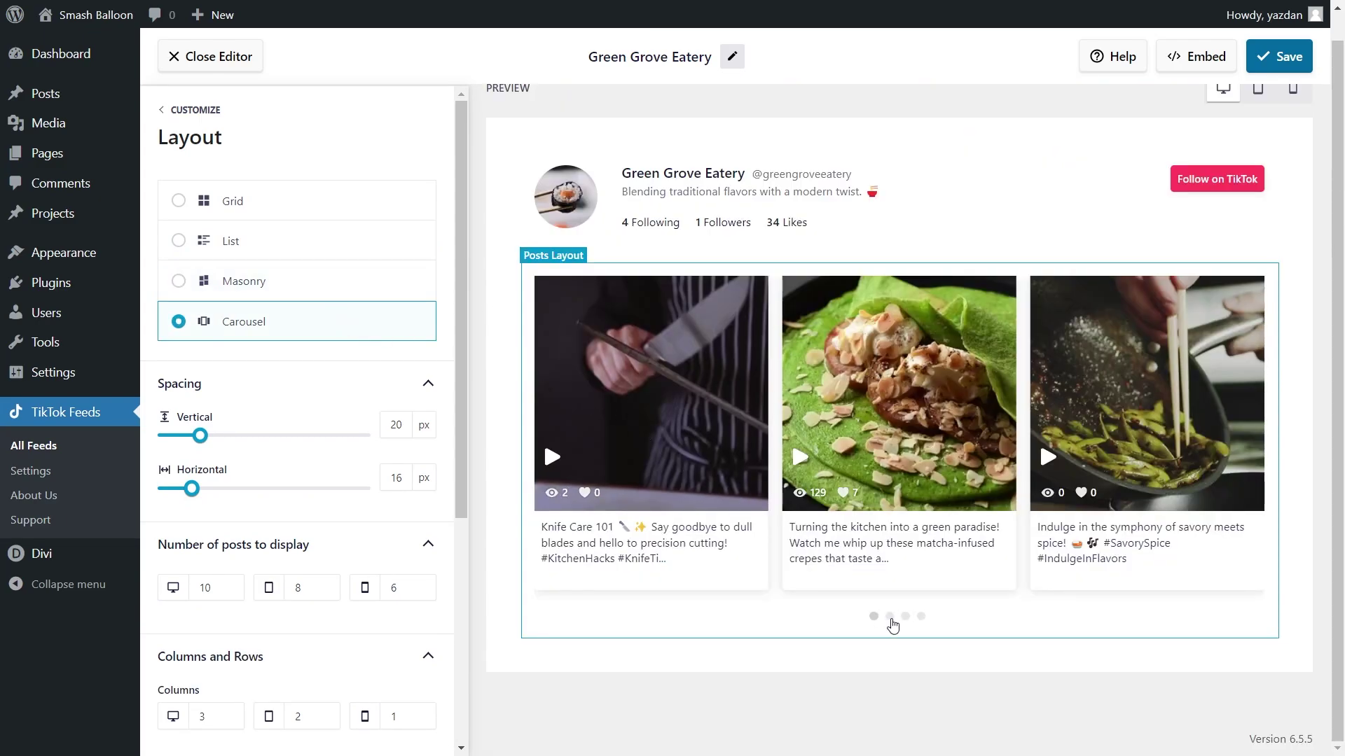
{"action": "left_click", "coordinate": [905, 617]}
{"action": "left_click", "coordinate": [920, 617]}
{"action": "left_click", "coordinate": [264, 201]}
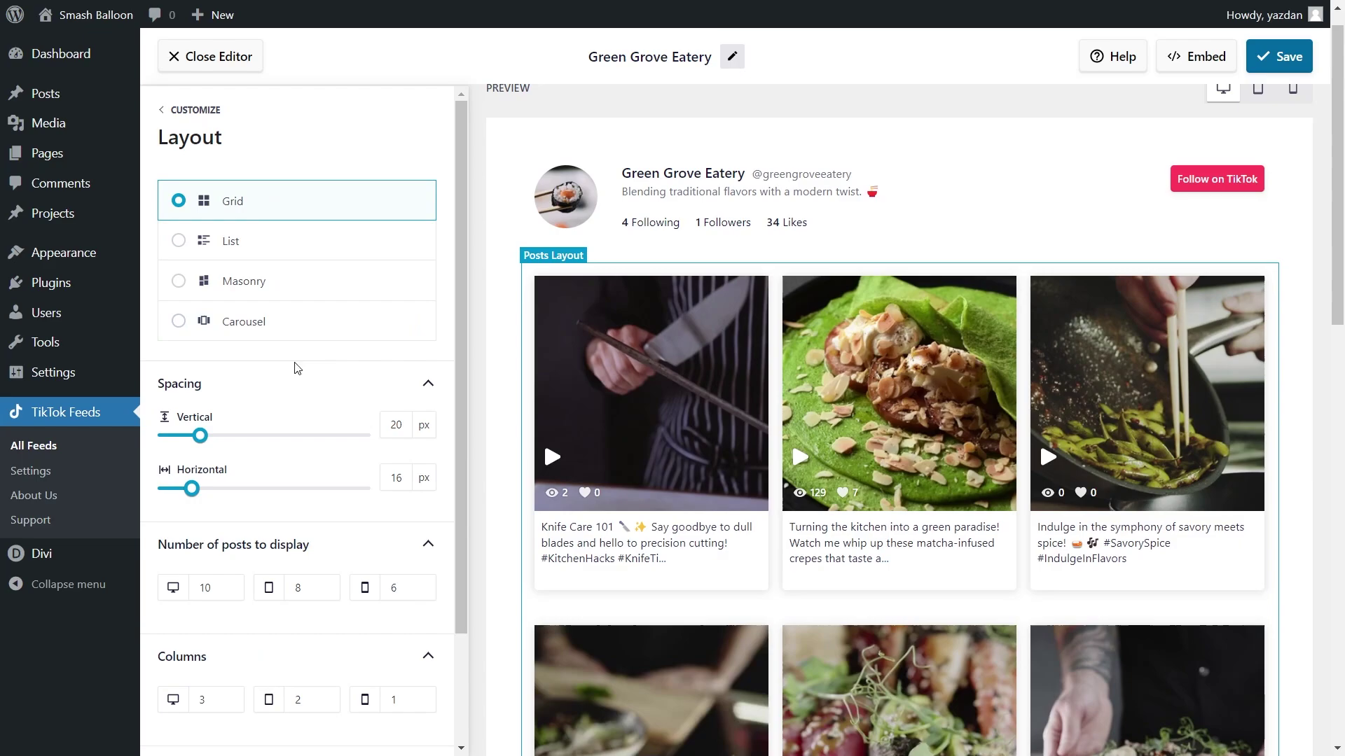
Set the number of posts to display on desktop to 9.
{"action": "scroll", "coordinate": [297, 367], "scroll_direction": "down", "scroll_amount": 2}
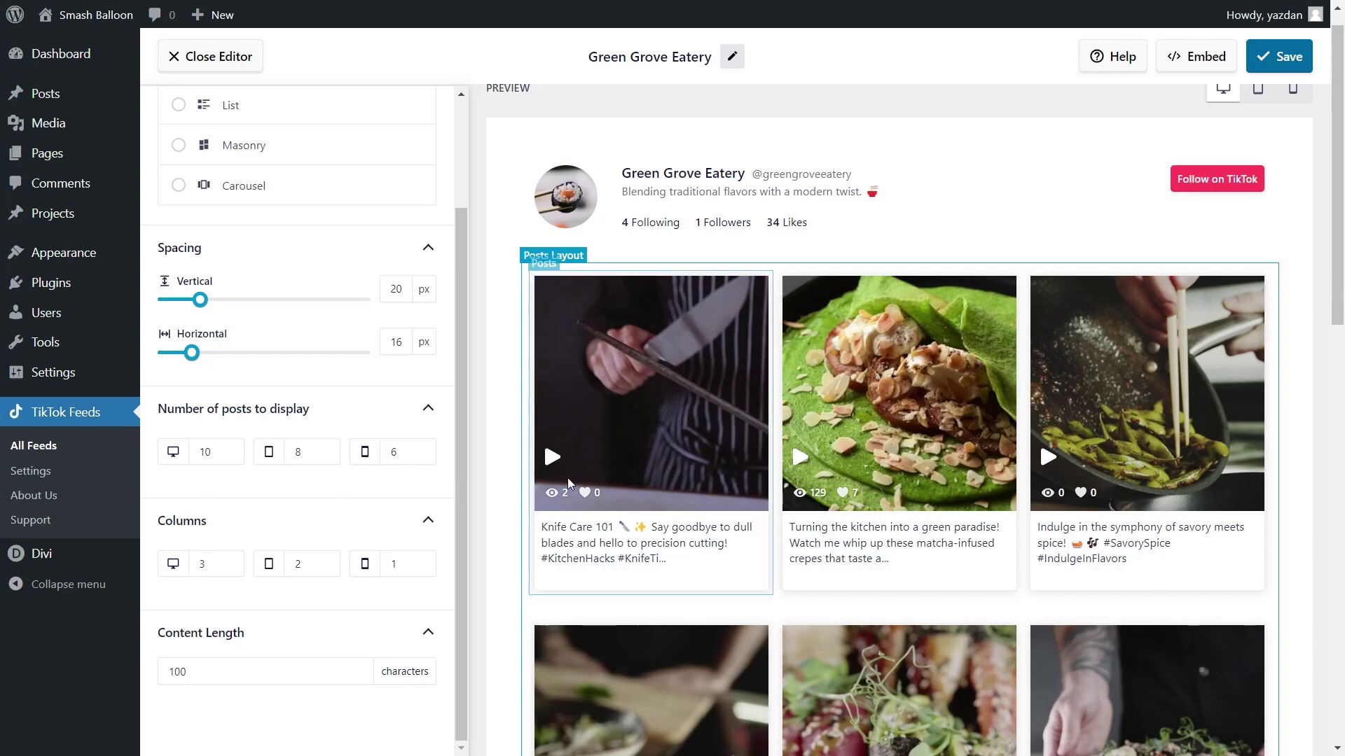
{"action": "scroll", "coordinate": [597, 483], "scroll_direction": "down", "scroll_amount": 5}
{"action": "scroll", "coordinate": [598, 484], "scroll_direction": "down", "scroll_amount": 5}
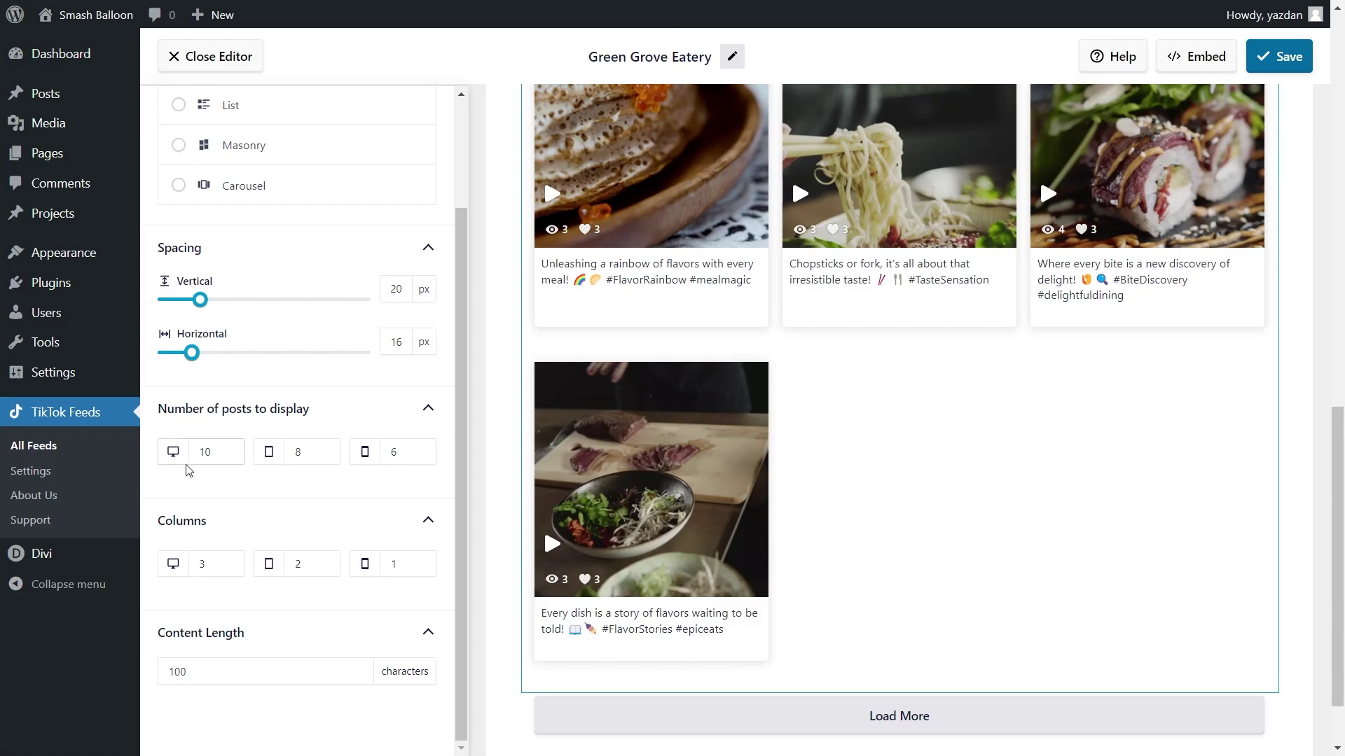
{"action": "left_click", "coordinate": [237, 457]}
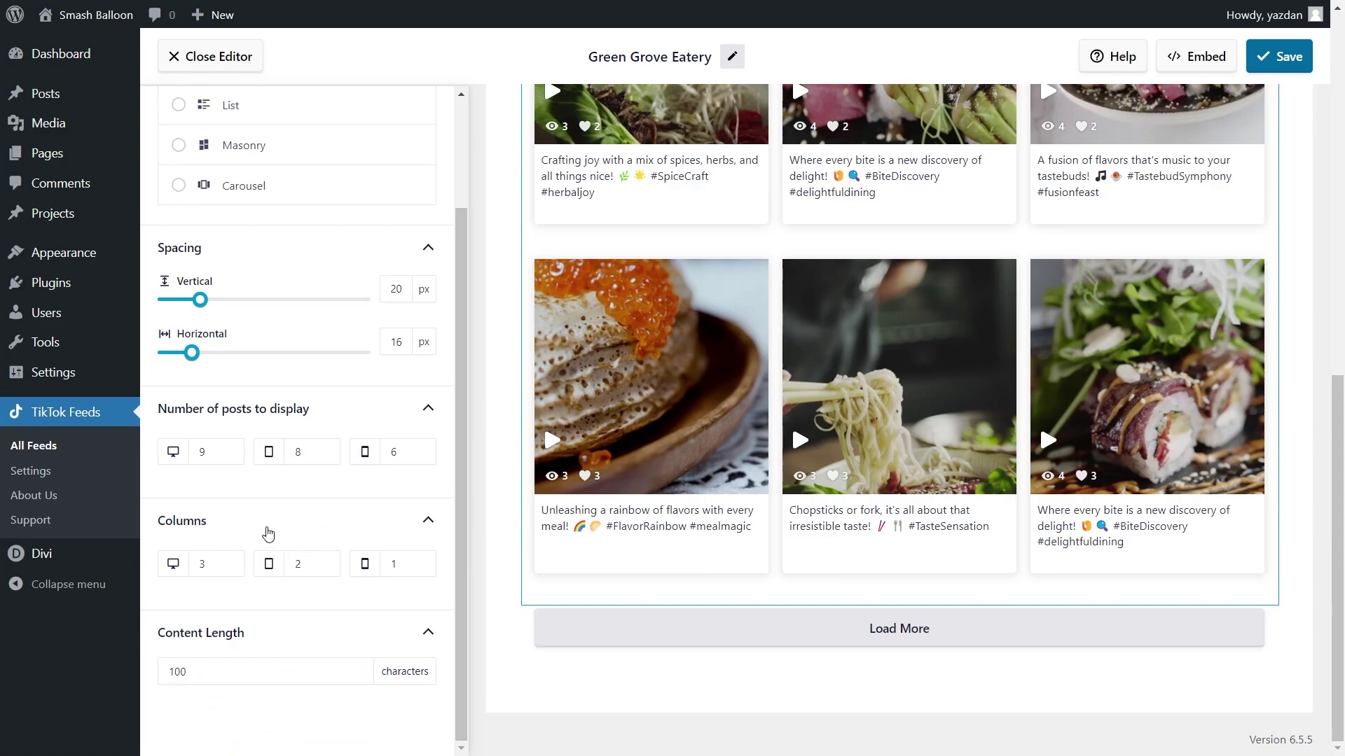
Try 4 desktop columns for the feed grid, and set the column count back to 3.
{"action": "scroll", "coordinate": [516, 535], "scroll_direction": "up", "scroll_amount": 10}
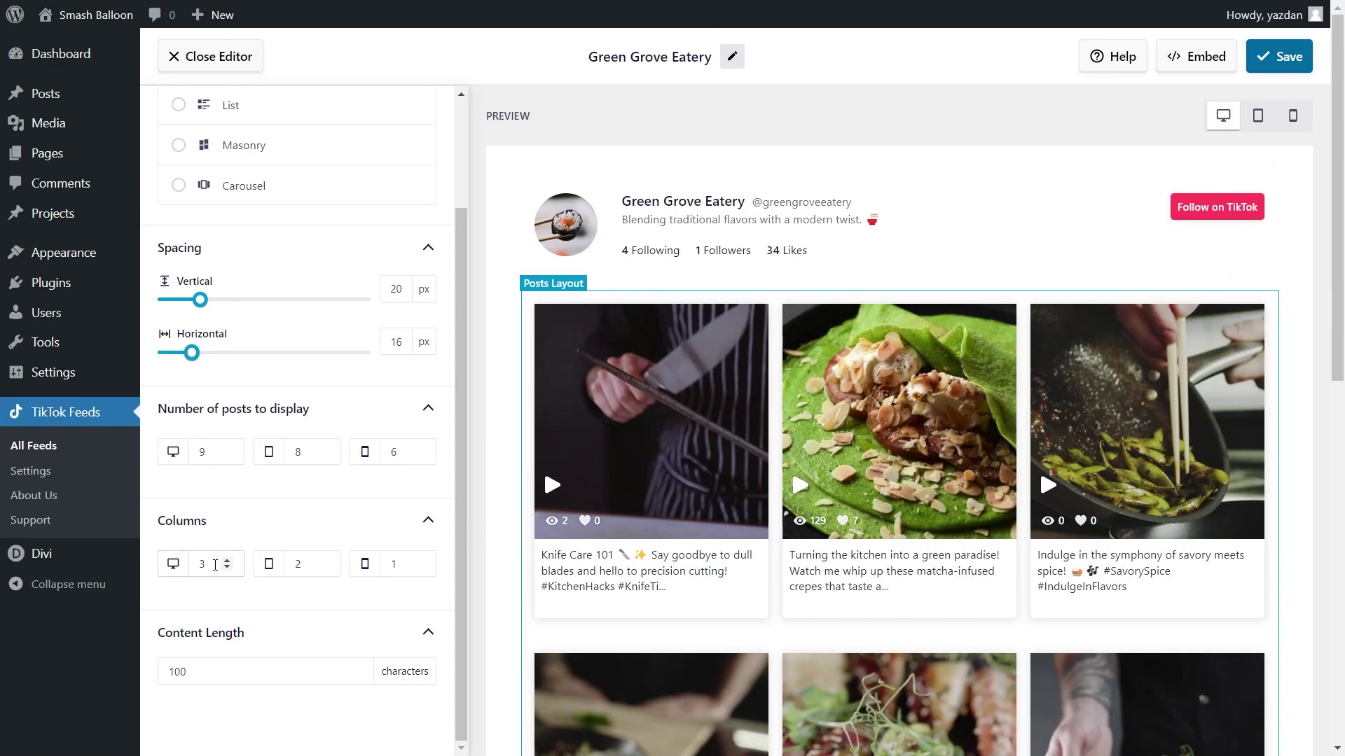
{"action": "left_click", "coordinate": [228, 561]}
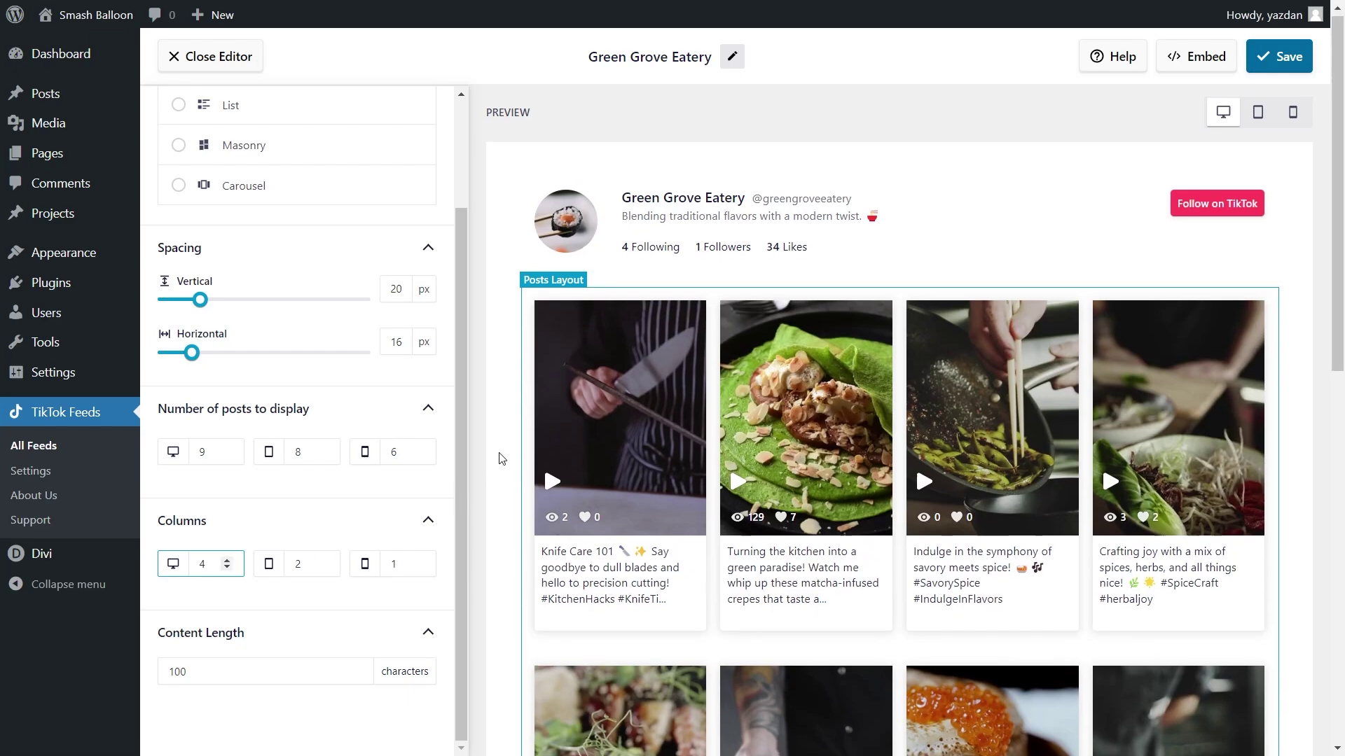
{"action": "scroll", "coordinate": [496, 467], "scroll_direction": "down", "scroll_amount": 7}
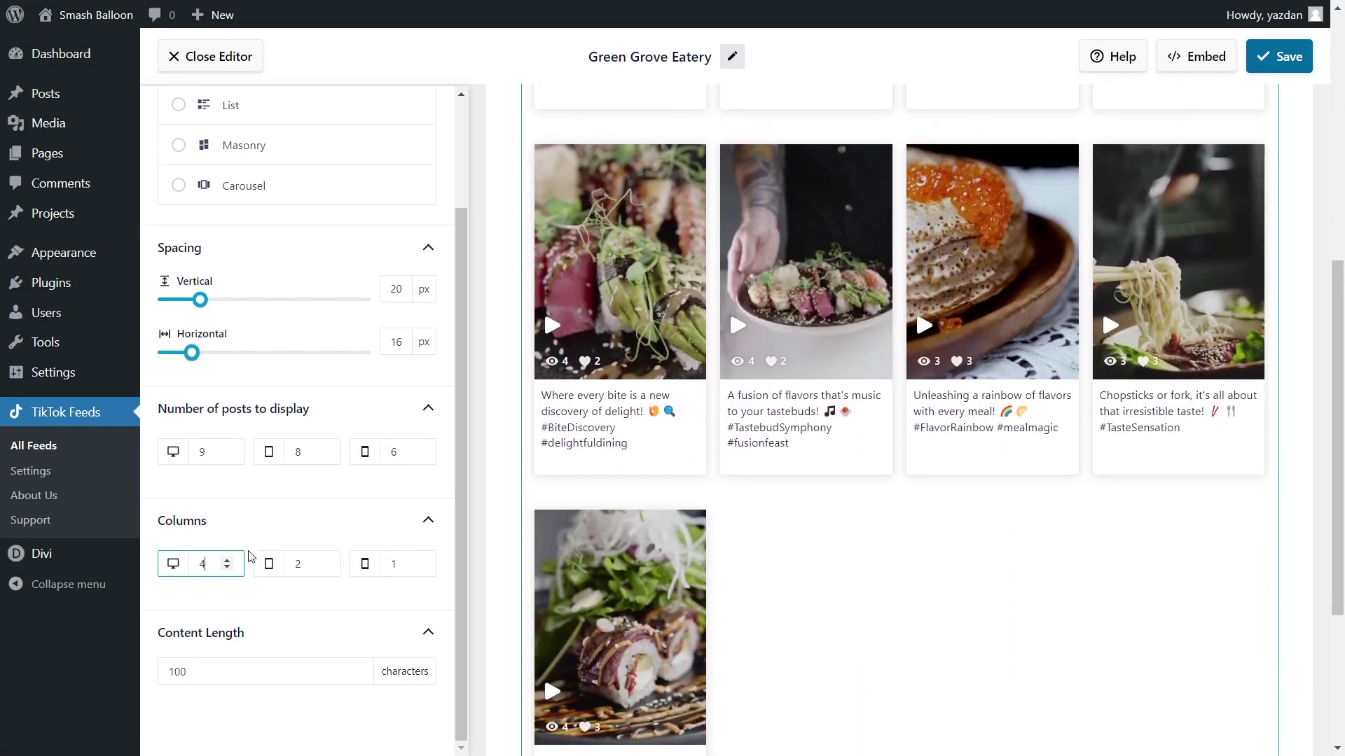
{"action": "left_click", "coordinate": [228, 568]}
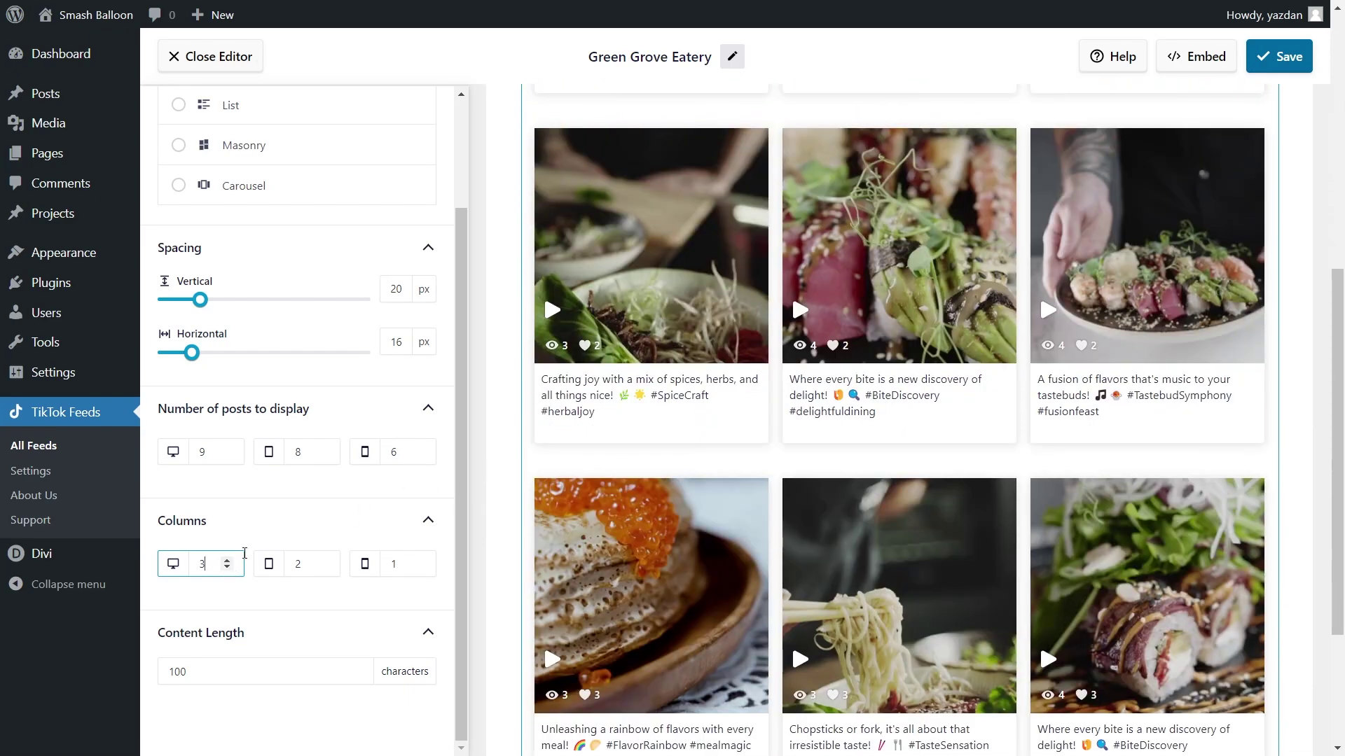
Save the feed's layout settings.
{"action": "left_click", "coordinate": [1284, 67]}
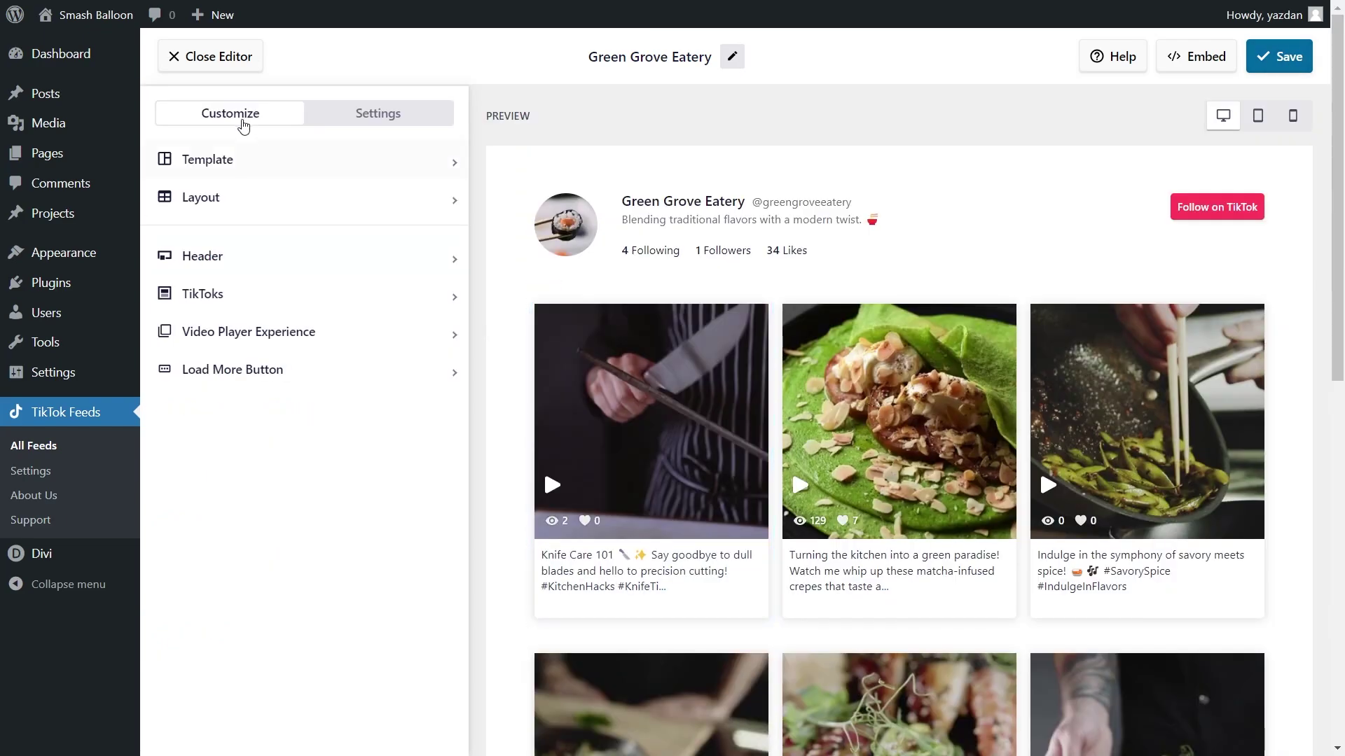
Try showing the author info on the feed's TikTok posts, and hide it again.
{"action": "left_click", "coordinate": [236, 300]}
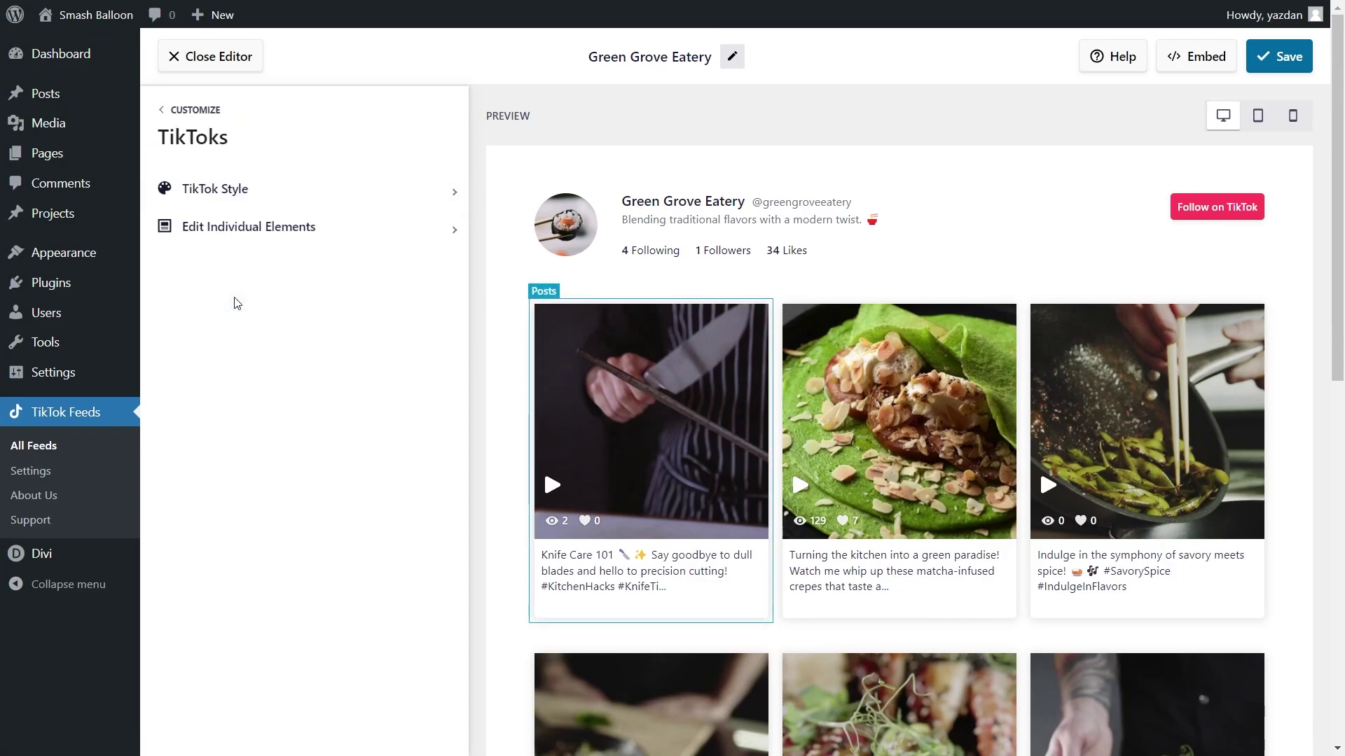
{"action": "left_click", "coordinate": [297, 237]}
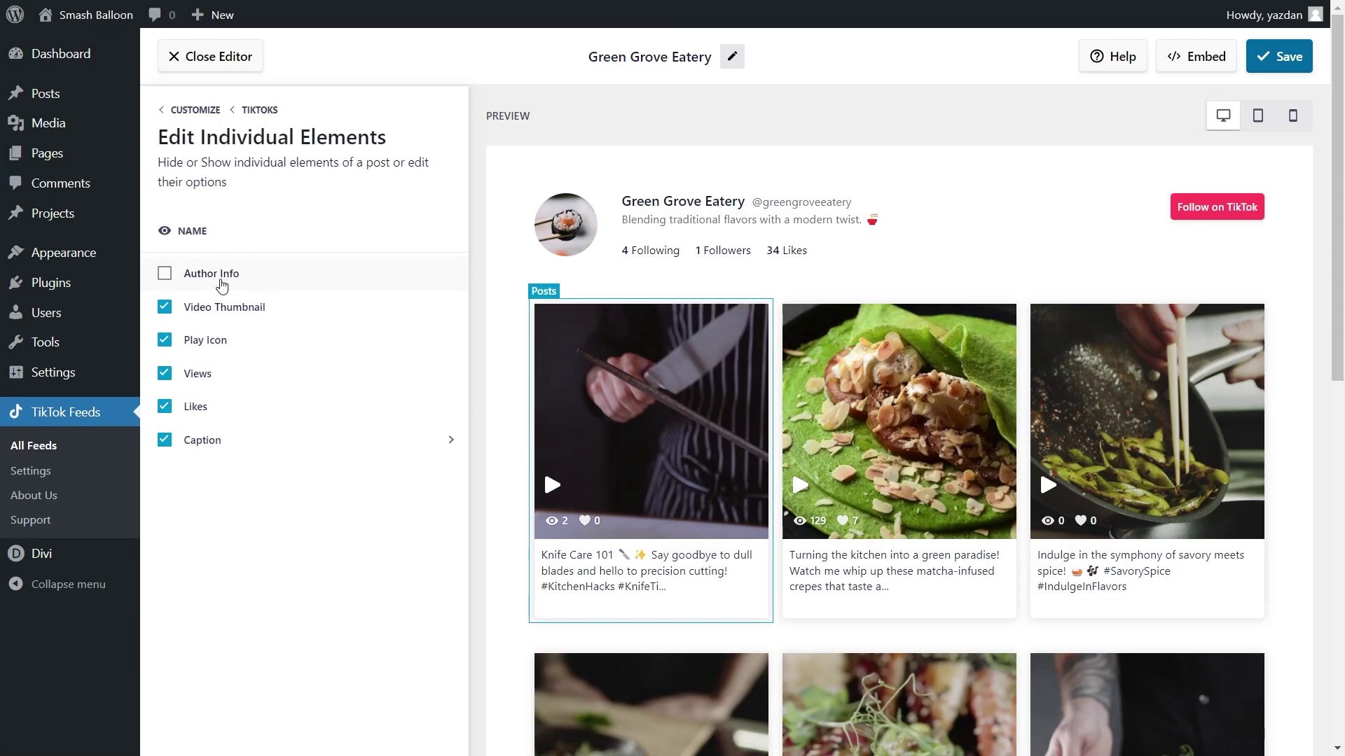
{"action": "left_click", "coordinate": [166, 279]}
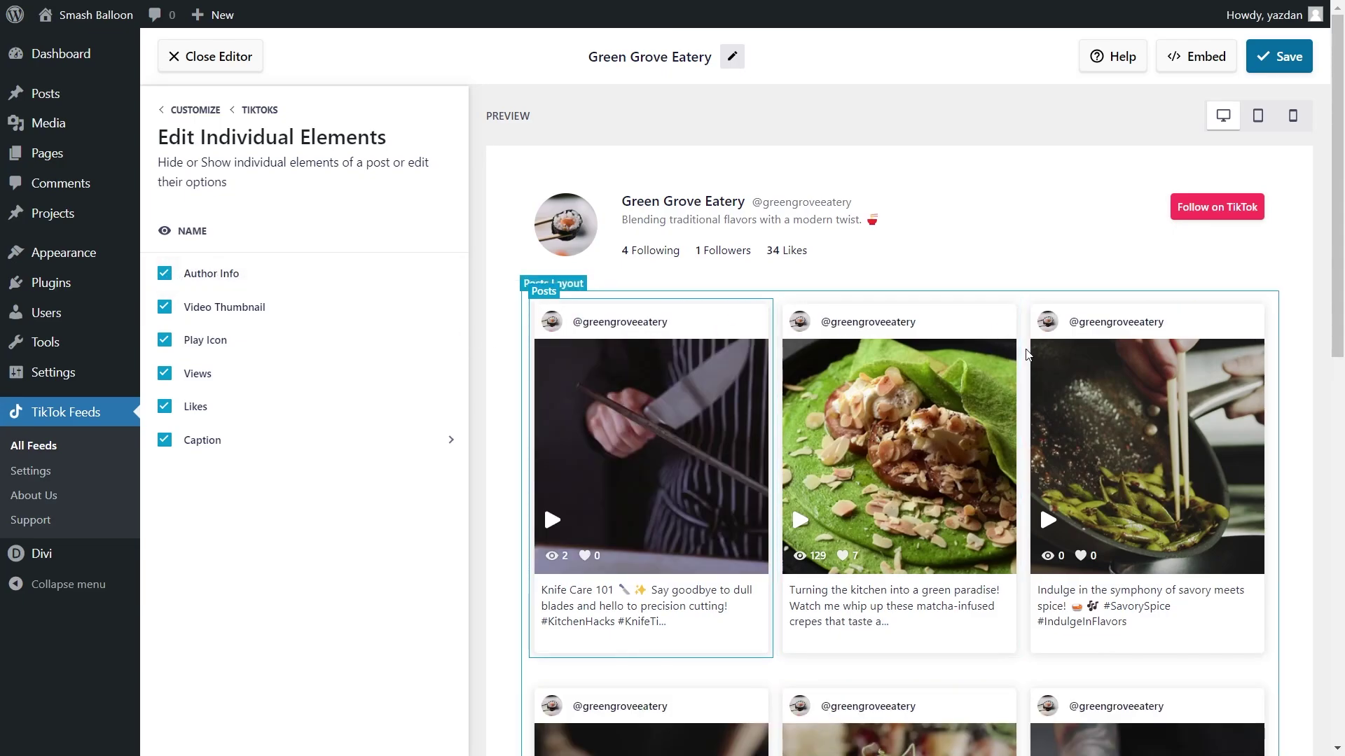
{"action": "left_click", "coordinate": [166, 276]}
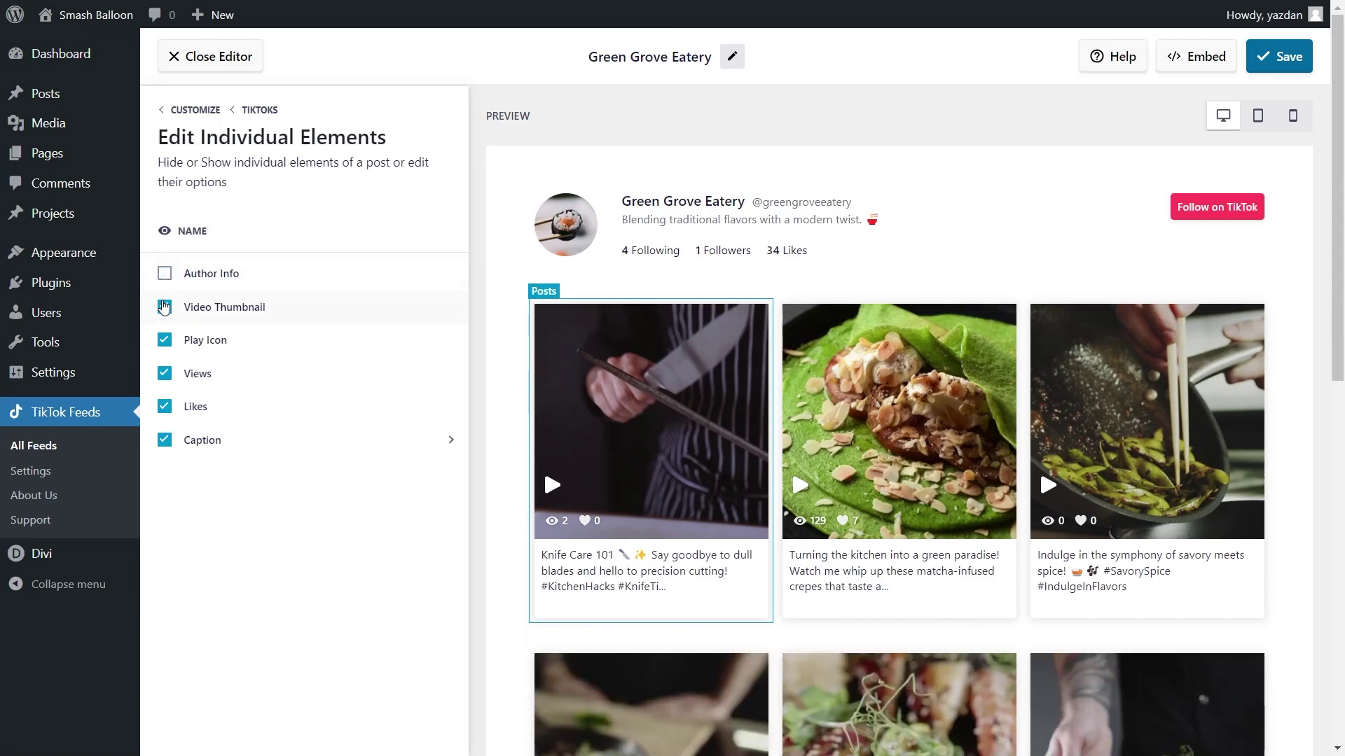
Try hiding the posts' video thumbnail, play icon and views, show each of them again, and save the feed.
{"action": "left_click", "coordinate": [165, 310]}
{"action": "left_click", "coordinate": [165, 310]}
{"action": "left_click", "coordinate": [165, 341]}
{"action": "left_click", "coordinate": [166, 341]}
{"action": "left_click", "coordinate": [165, 375]}
{"action": "left_click", "coordinate": [165, 374]}
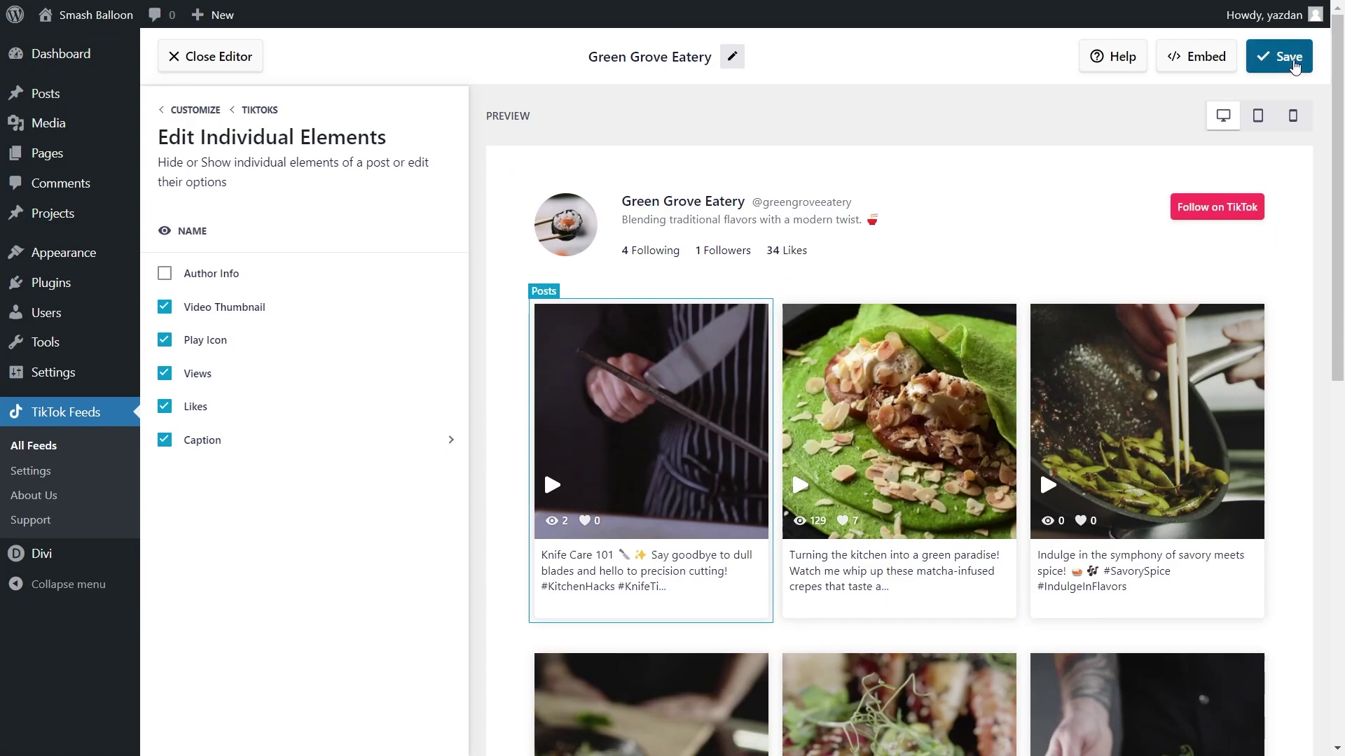
{"action": "left_click", "coordinate": [1293, 61]}
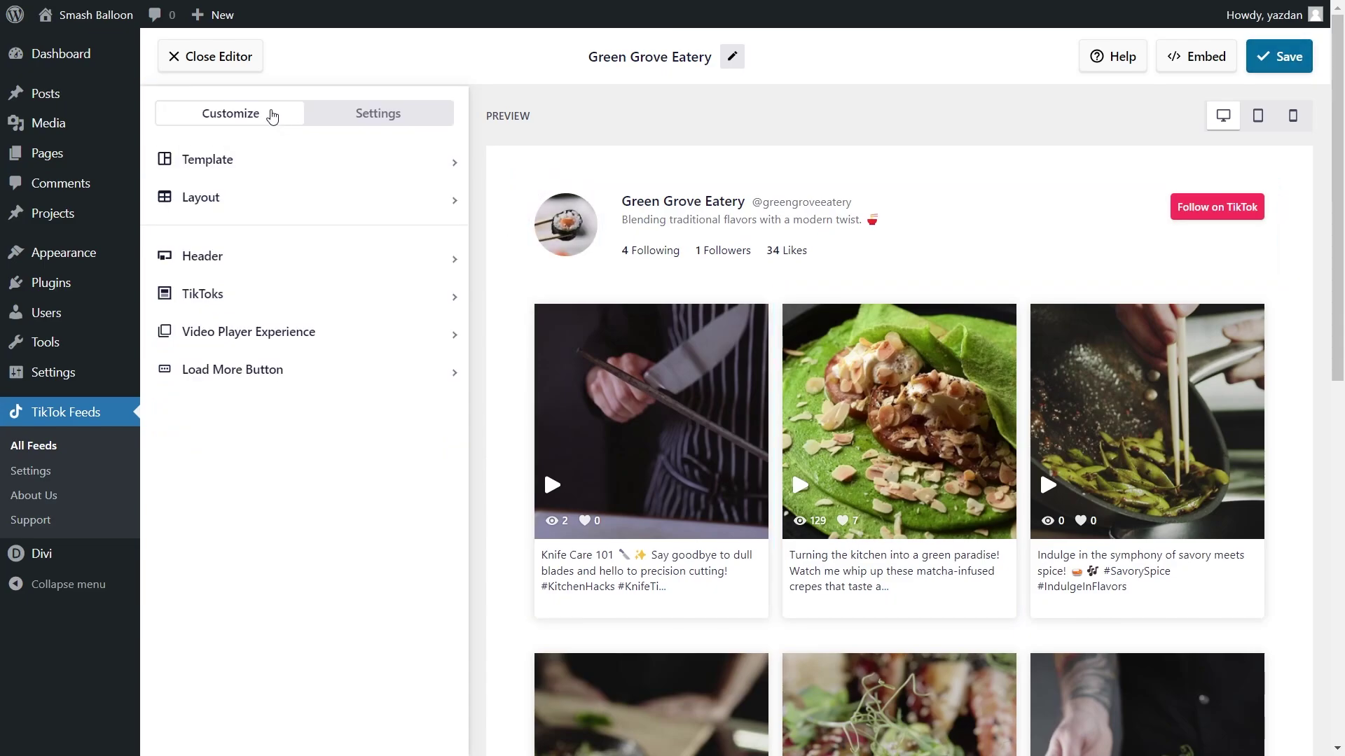
Try hiding the username in the feed header, and show it again.
{"action": "left_click", "coordinate": [246, 257]}
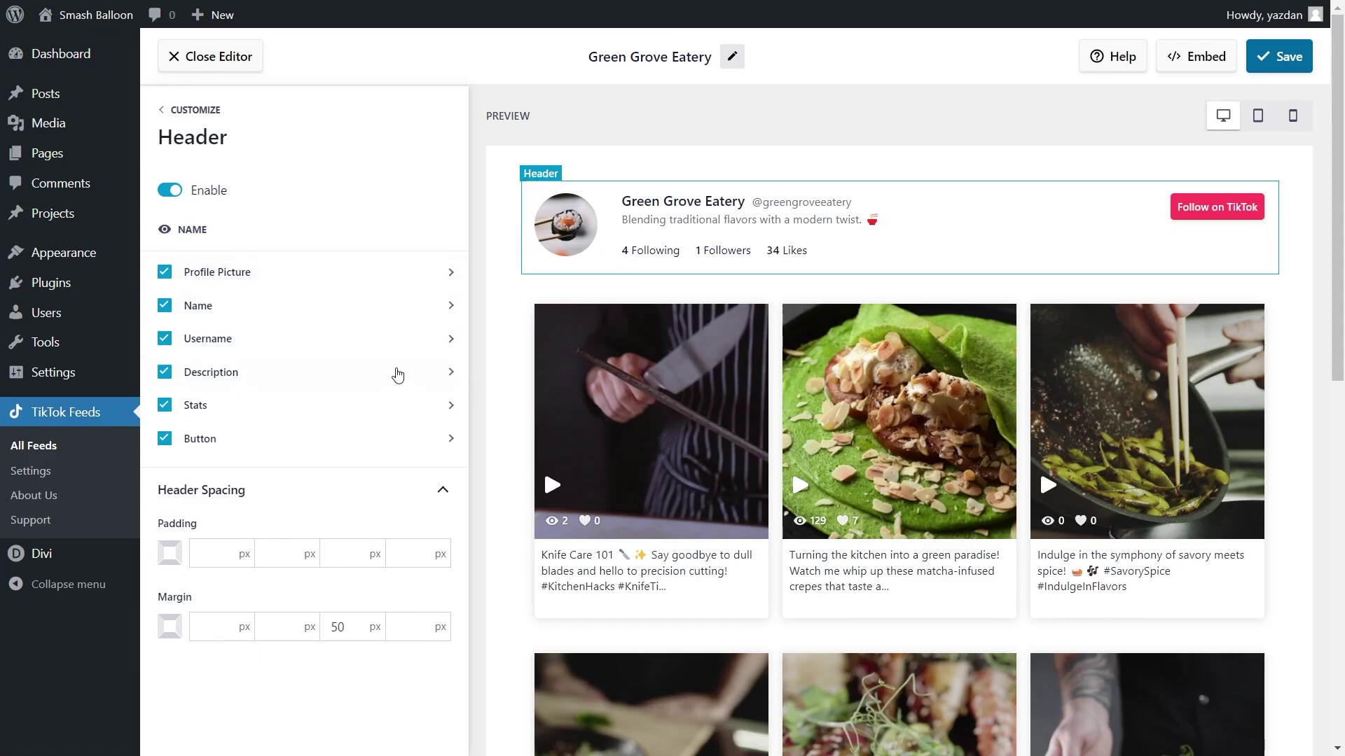
{"action": "left_click", "coordinate": [165, 339]}
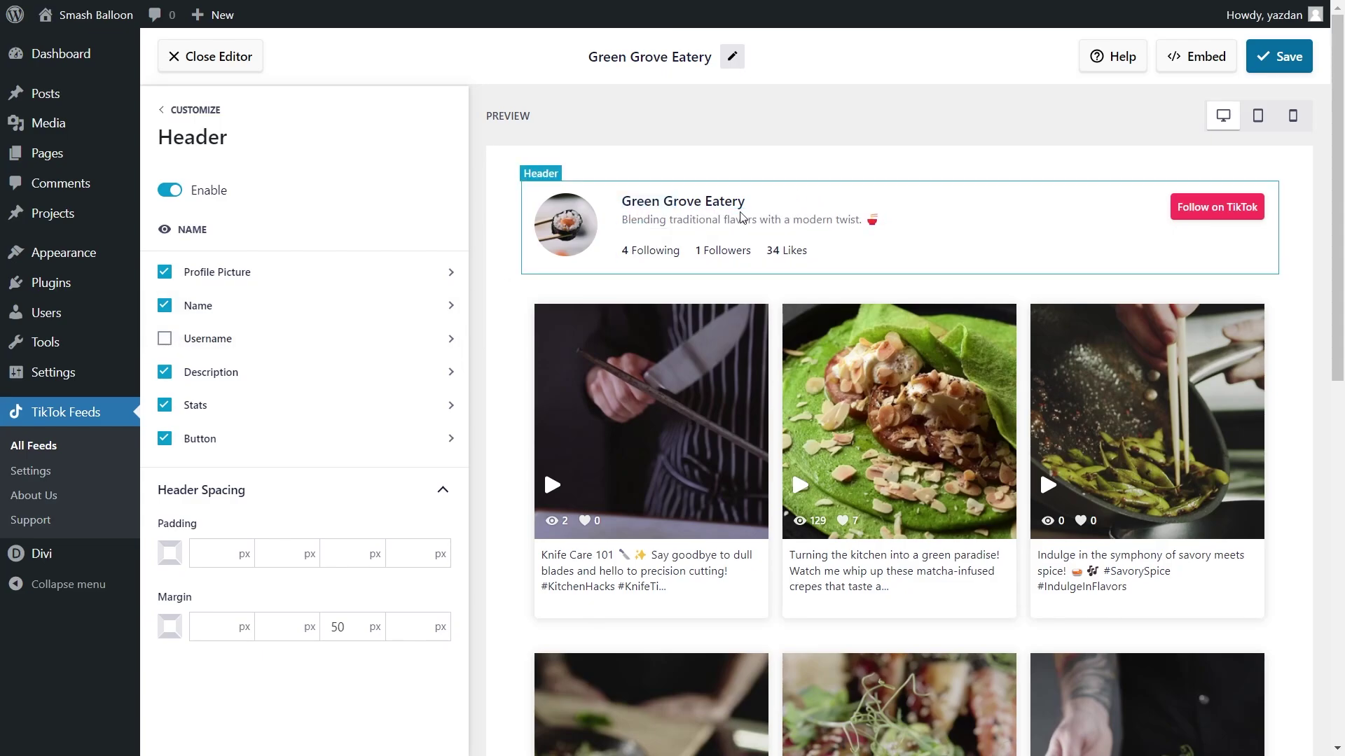
{"action": "left_click", "coordinate": [164, 339]}
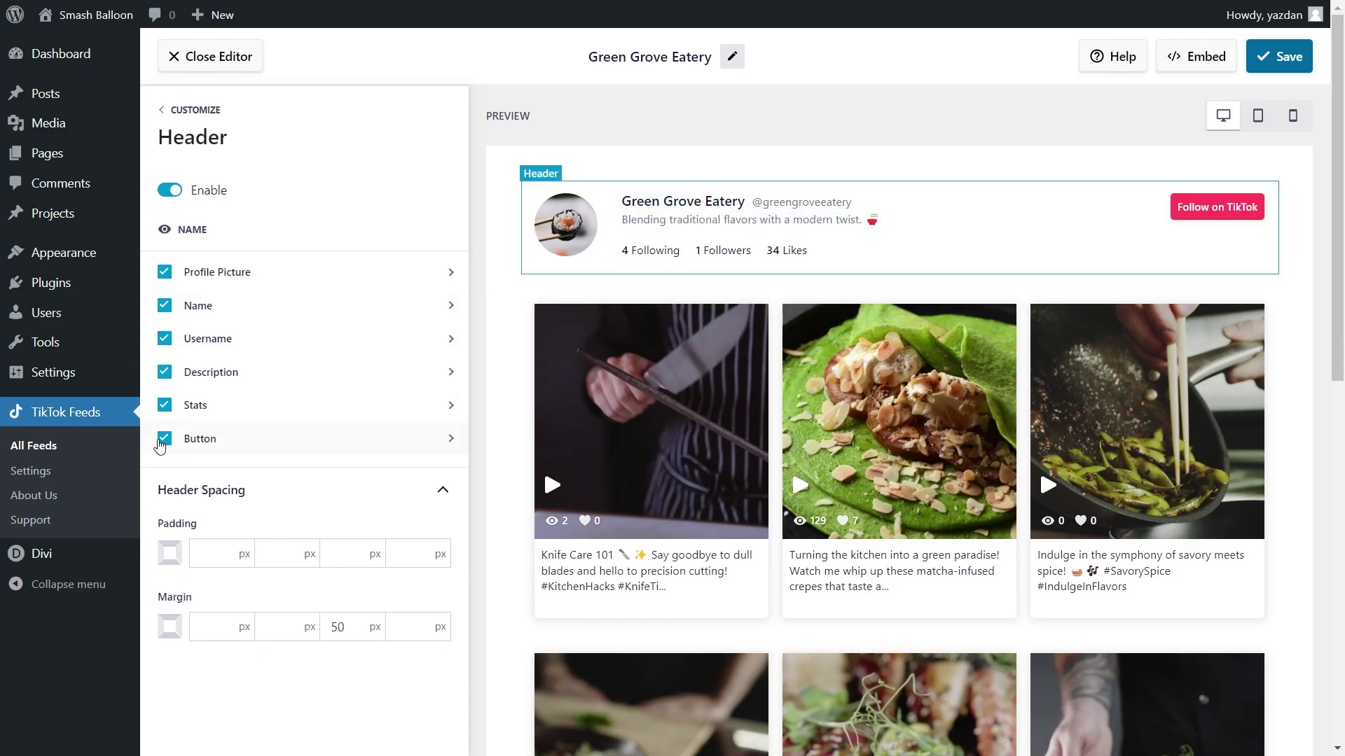
Try hiding the header's button, name and profile picture, and show each of them again.
{"action": "left_click", "coordinate": [163, 441]}
{"action": "left_click", "coordinate": [165, 439]}
{"action": "left_click", "coordinate": [164, 306]}
{"action": "left_click", "coordinate": [165, 307]}
{"action": "left_click", "coordinate": [166, 275]}
{"action": "left_click", "coordinate": [166, 277]}
Try disabling the whole feed header, enable it again, and save the feed.
{"action": "left_click", "coordinate": [169, 190]}
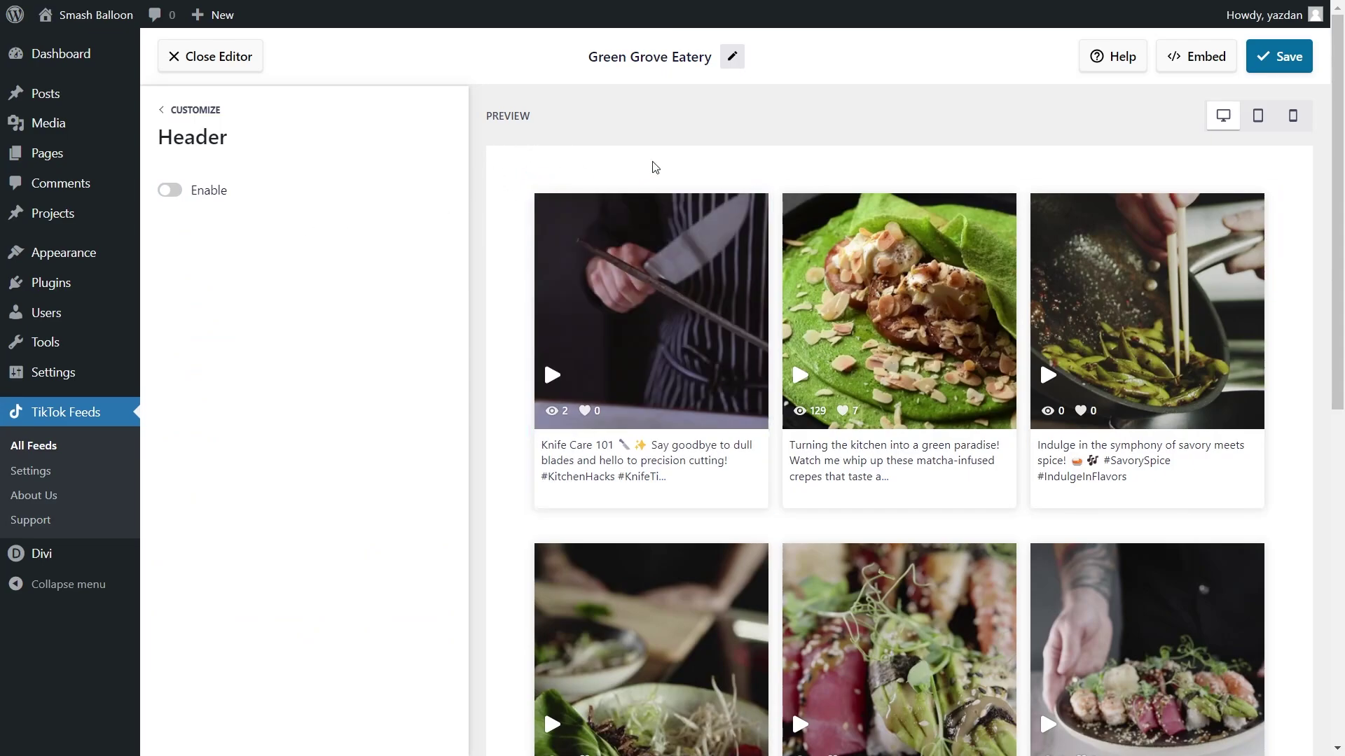
{"action": "left_click", "coordinate": [169, 190]}
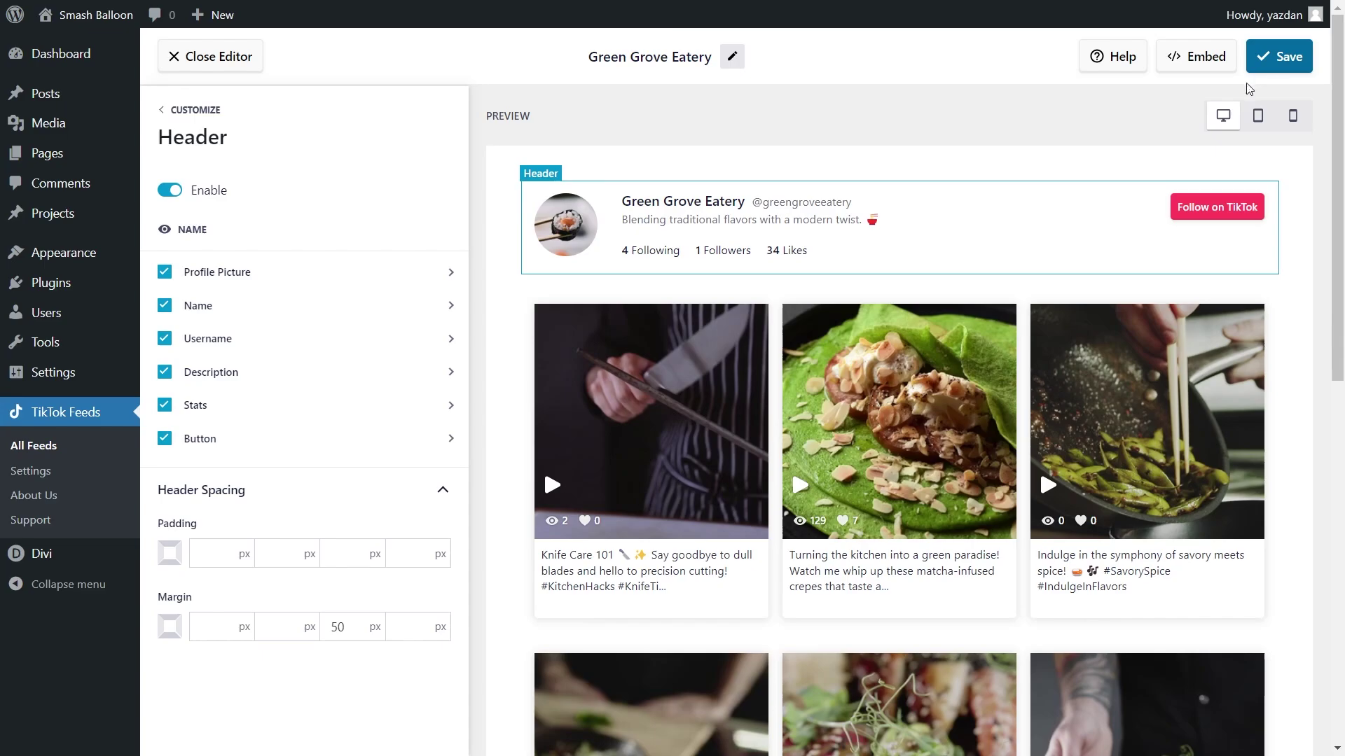
{"action": "left_click", "coordinate": [1279, 56]}
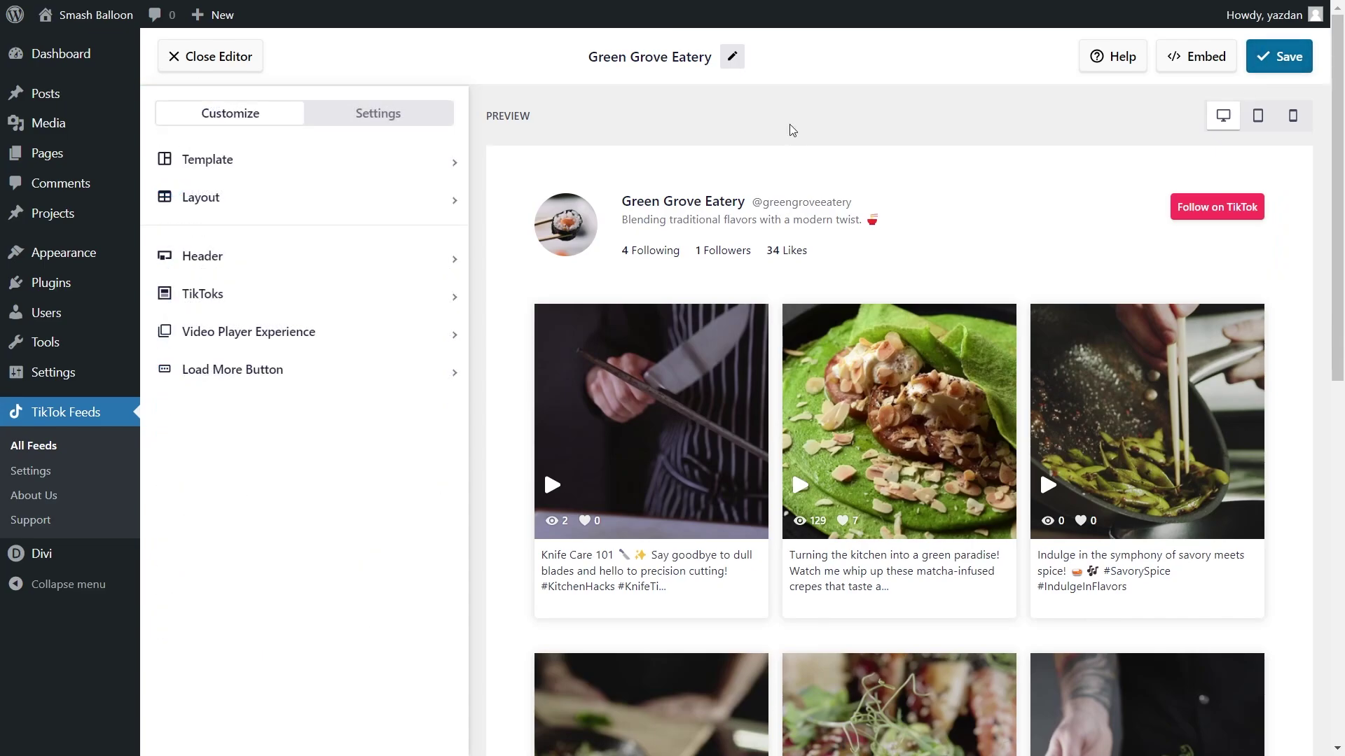
Review the feed's filters for showing or hiding posts by words, and save the feed.
{"action": "left_click", "coordinate": [404, 128]}
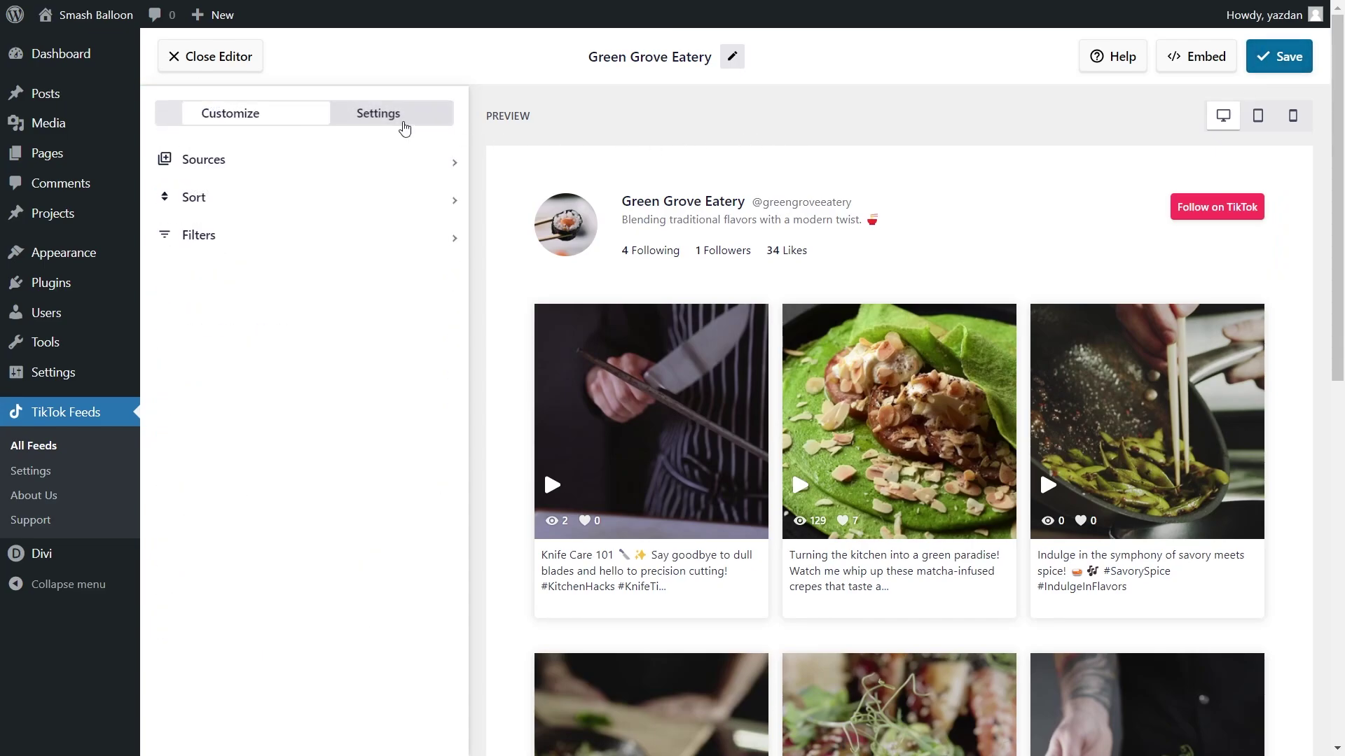
{"action": "left_click", "coordinate": [325, 235]}
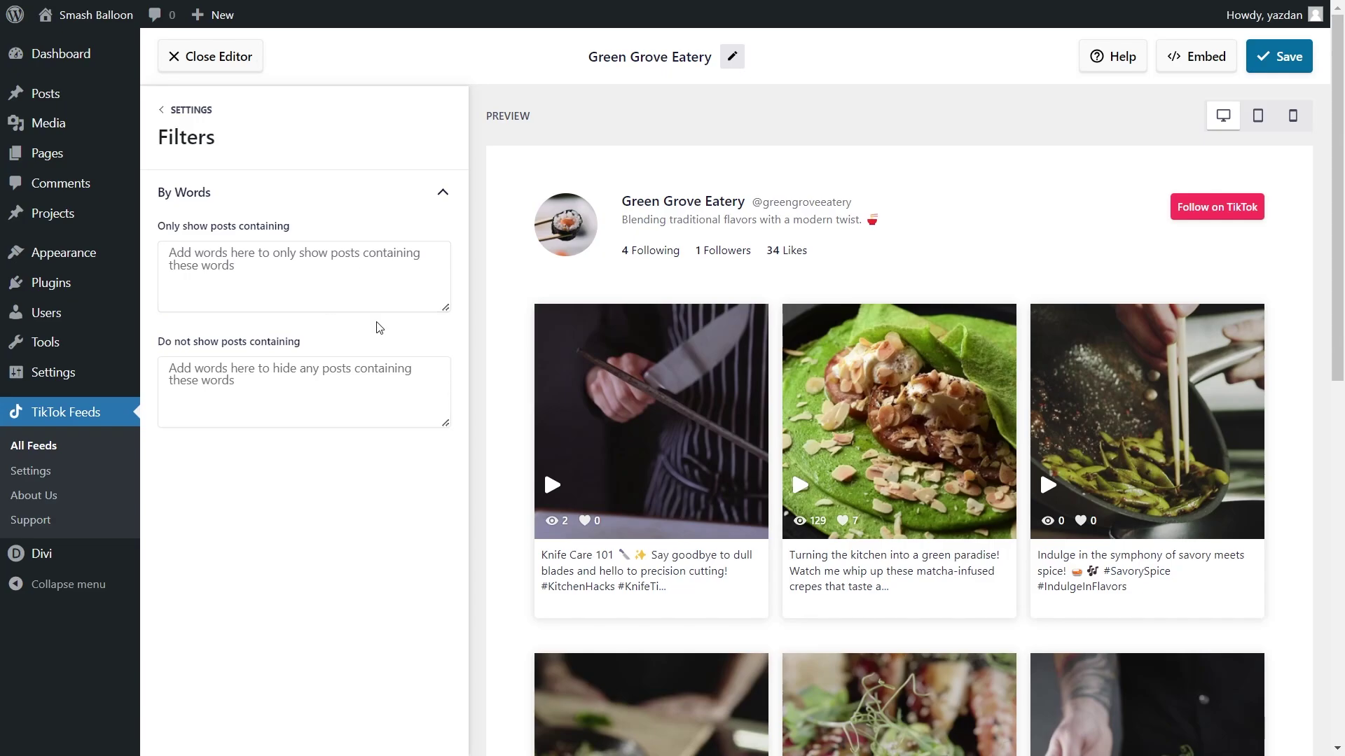
{"action": "left_click", "coordinate": [1271, 63]}
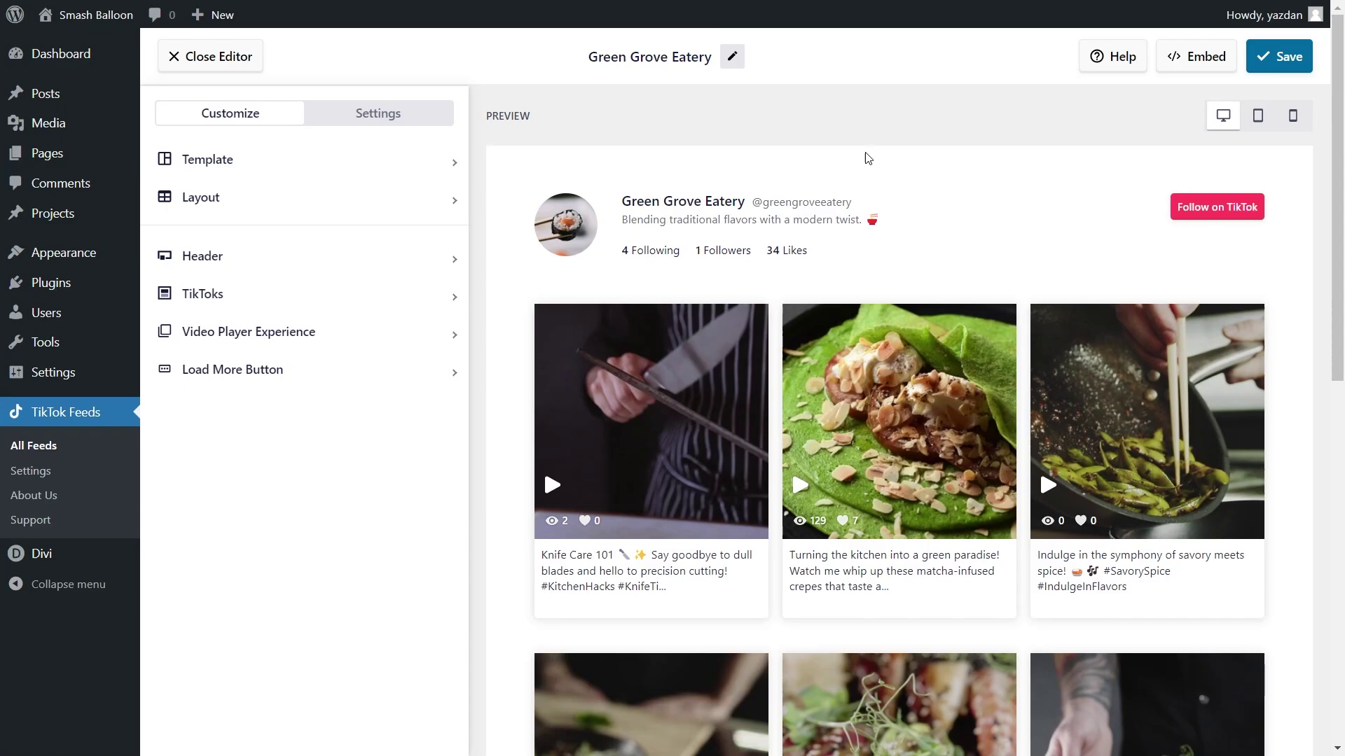
Copy the feed's embed shortcode and choose the Honolulu page as the page to add the feed to.
{"action": "left_click", "coordinate": [1199, 56]}
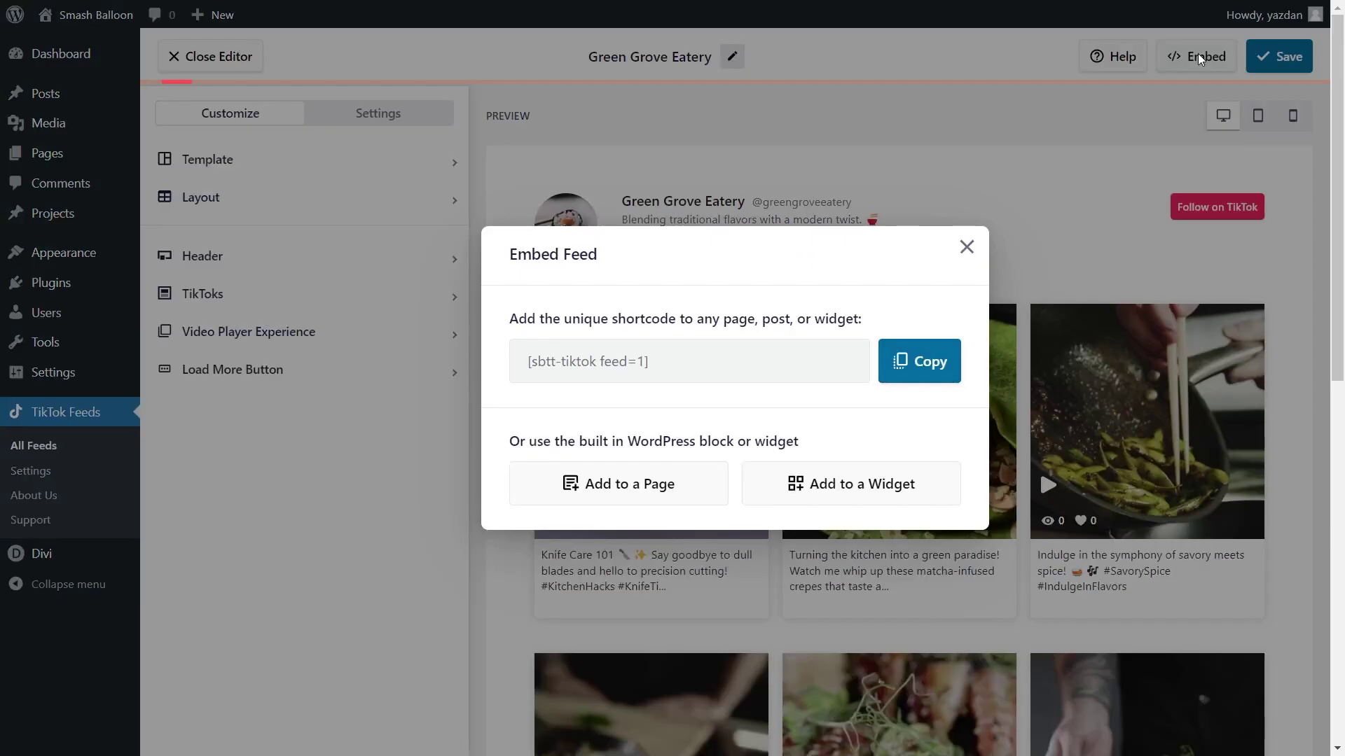
{"action": "left_click", "coordinate": [923, 367]}
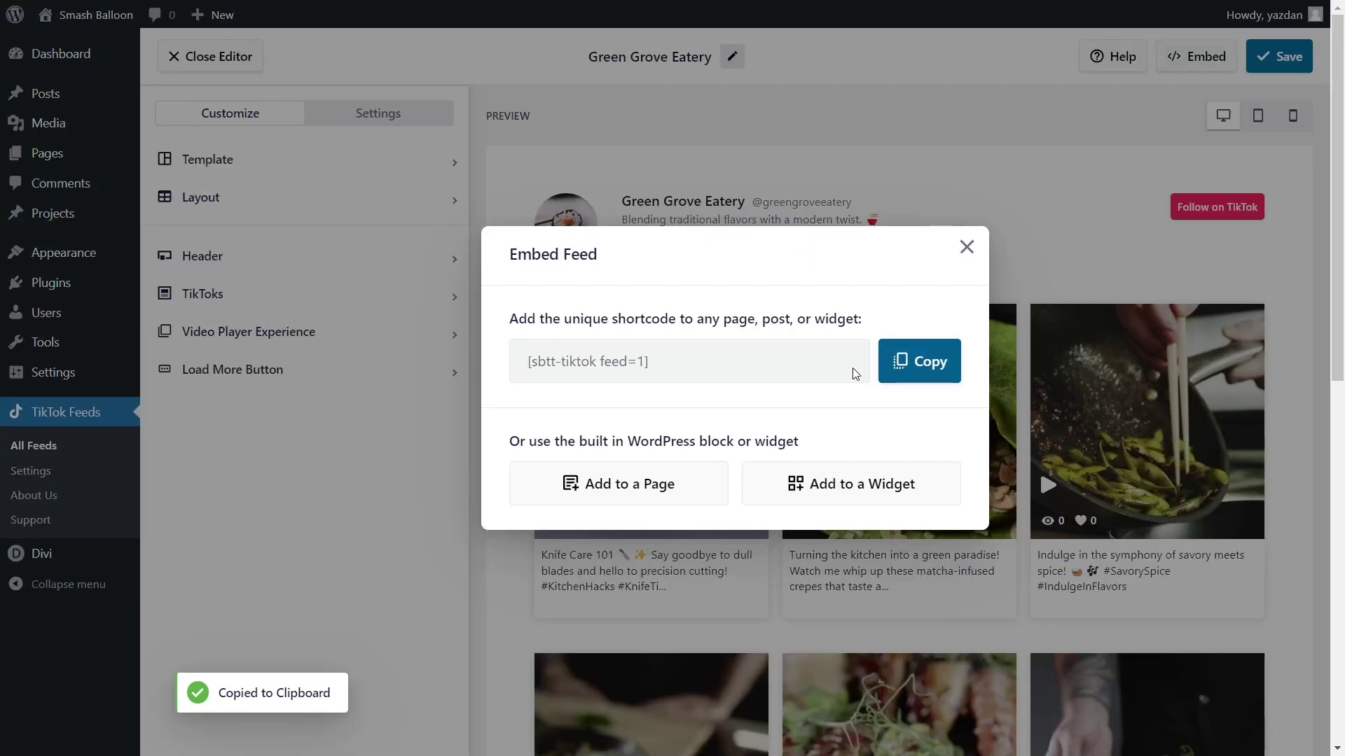
{"action": "left_click", "coordinate": [646, 486]}
{"action": "left_click", "coordinate": [630, 429]}
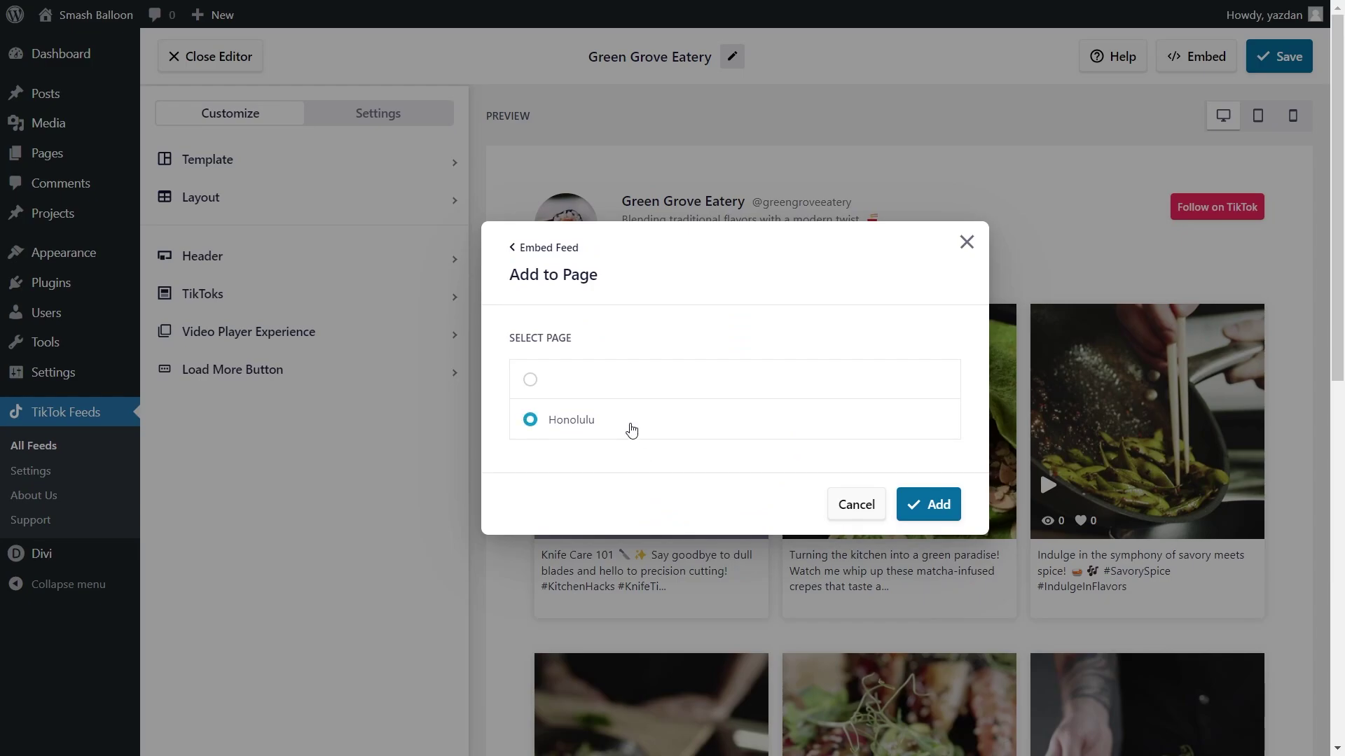
{"action": "left_click", "coordinate": [932, 506]}
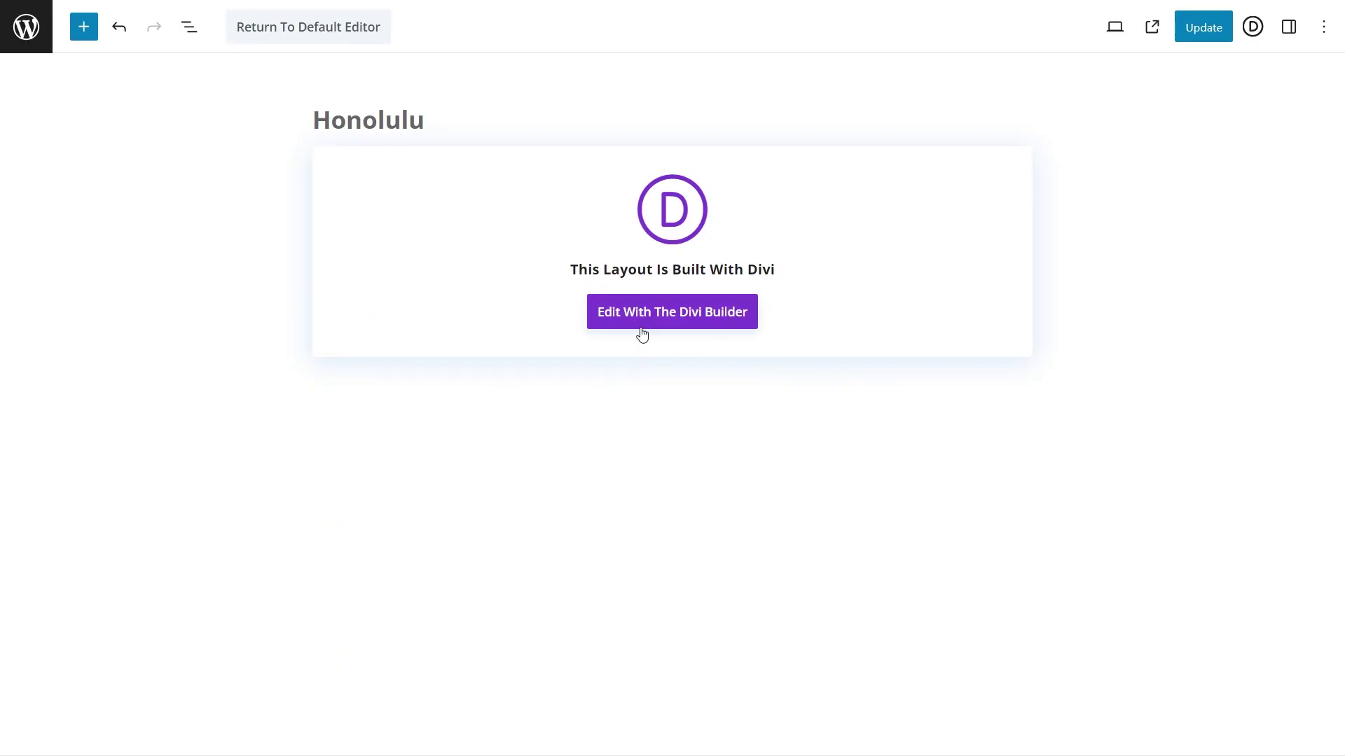
Edit the Honolulu page with the Divi Builder and insert a Code module into the empty row.
{"action": "left_click", "coordinate": [645, 322]}
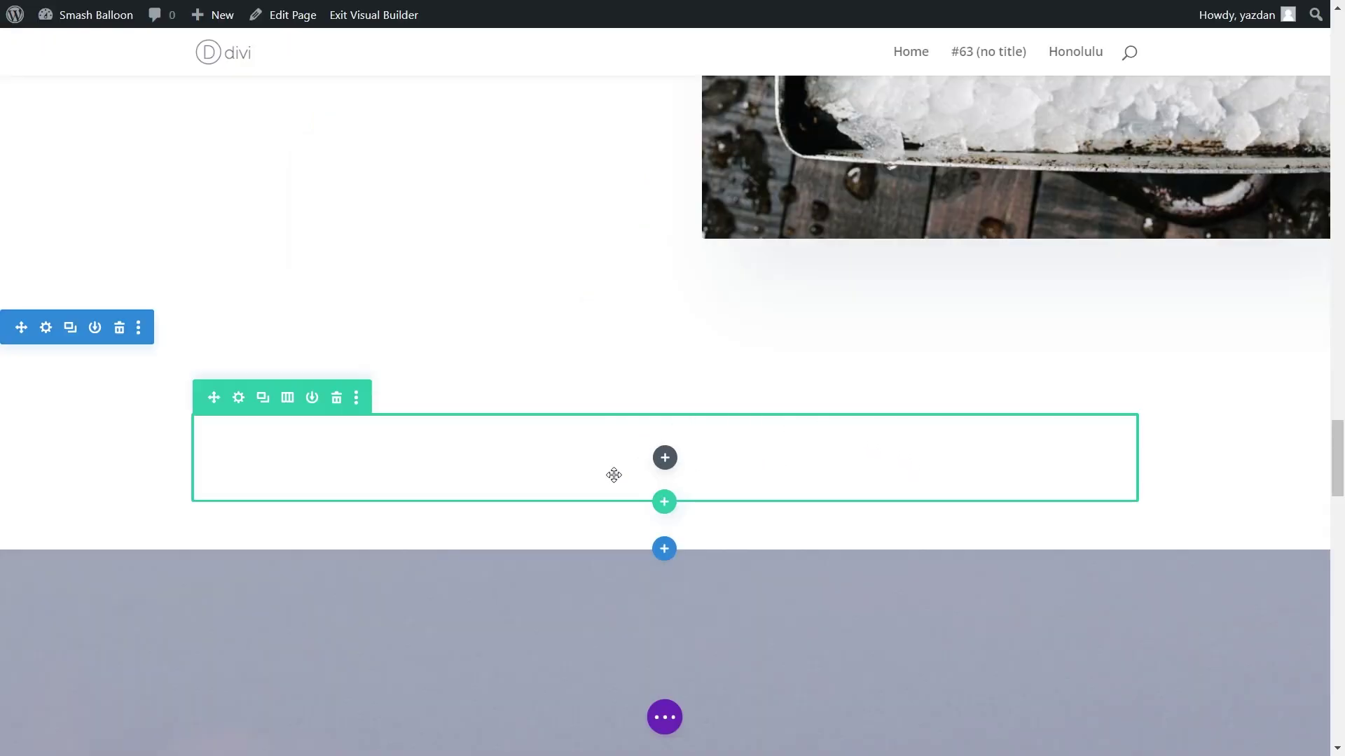
{"action": "left_click", "coordinate": [665, 461]}
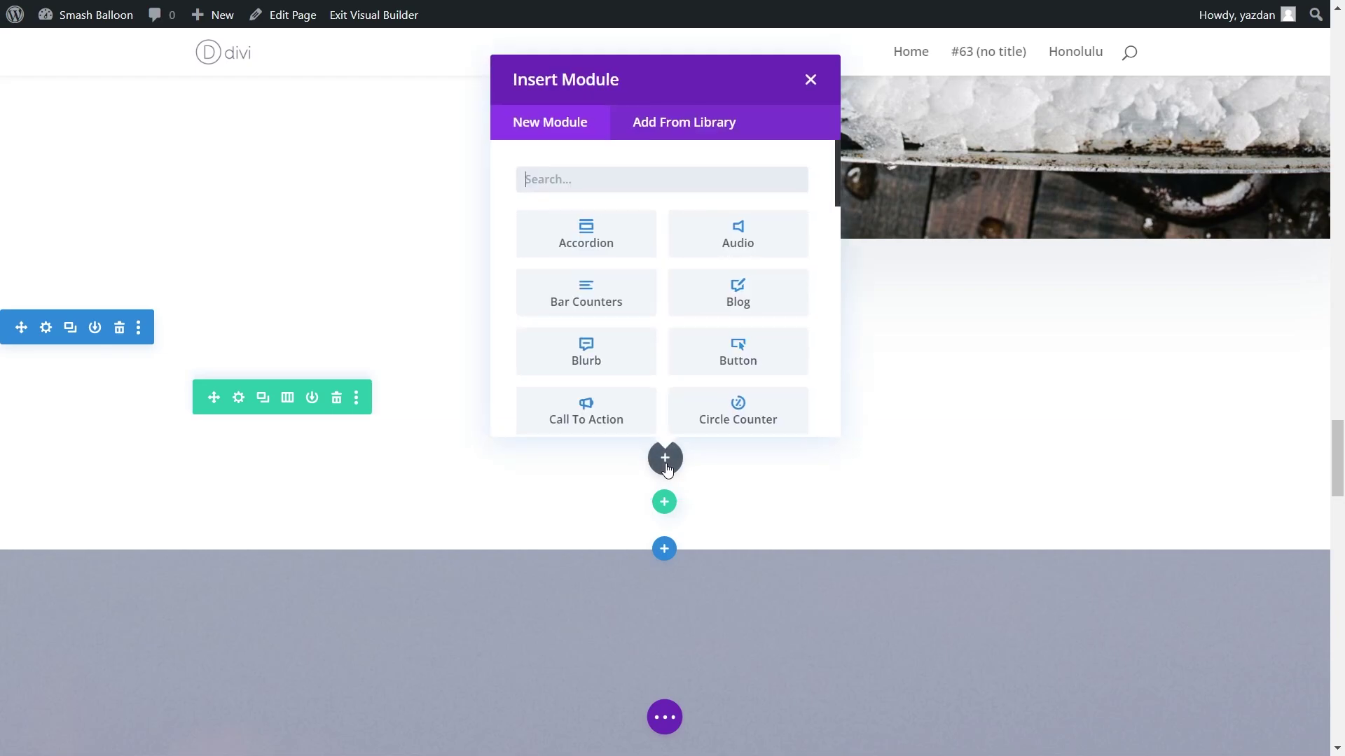
{"action": "type", "text": "code"}
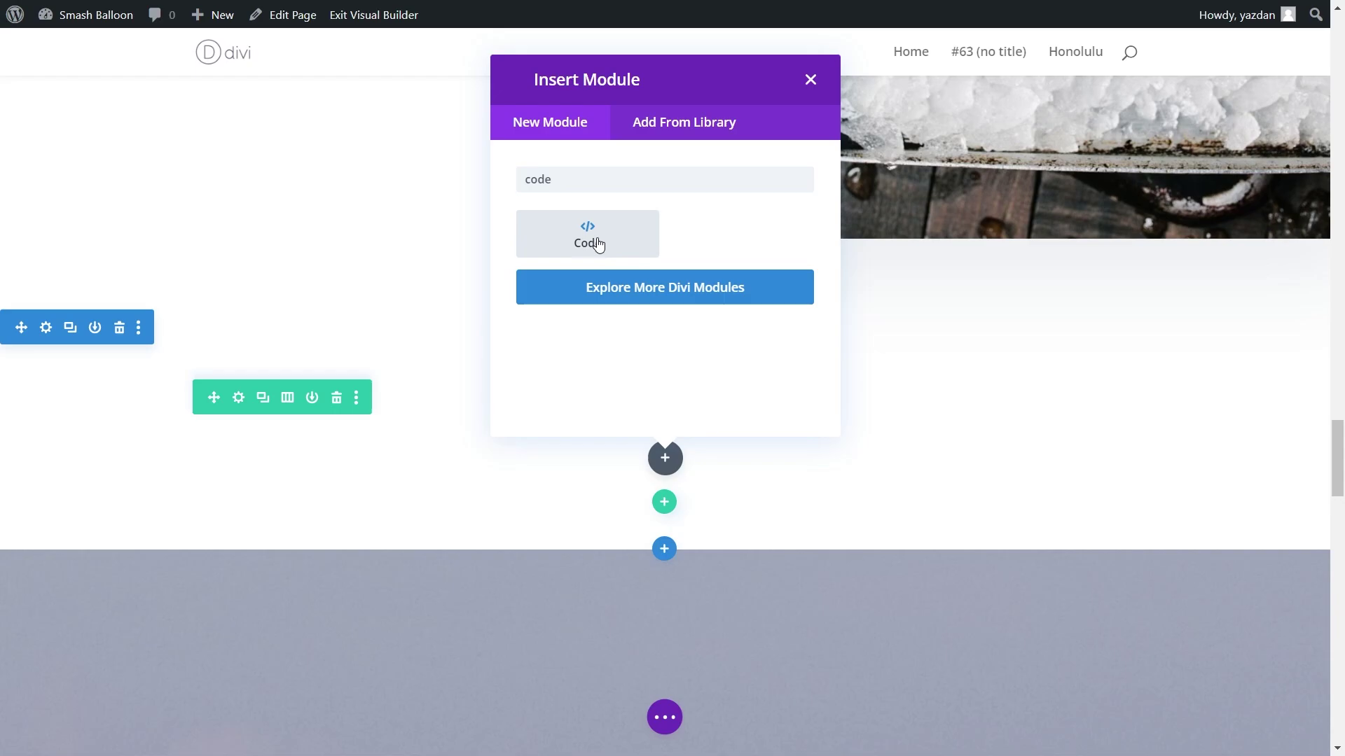
{"action": "left_click", "coordinate": [597, 244]}
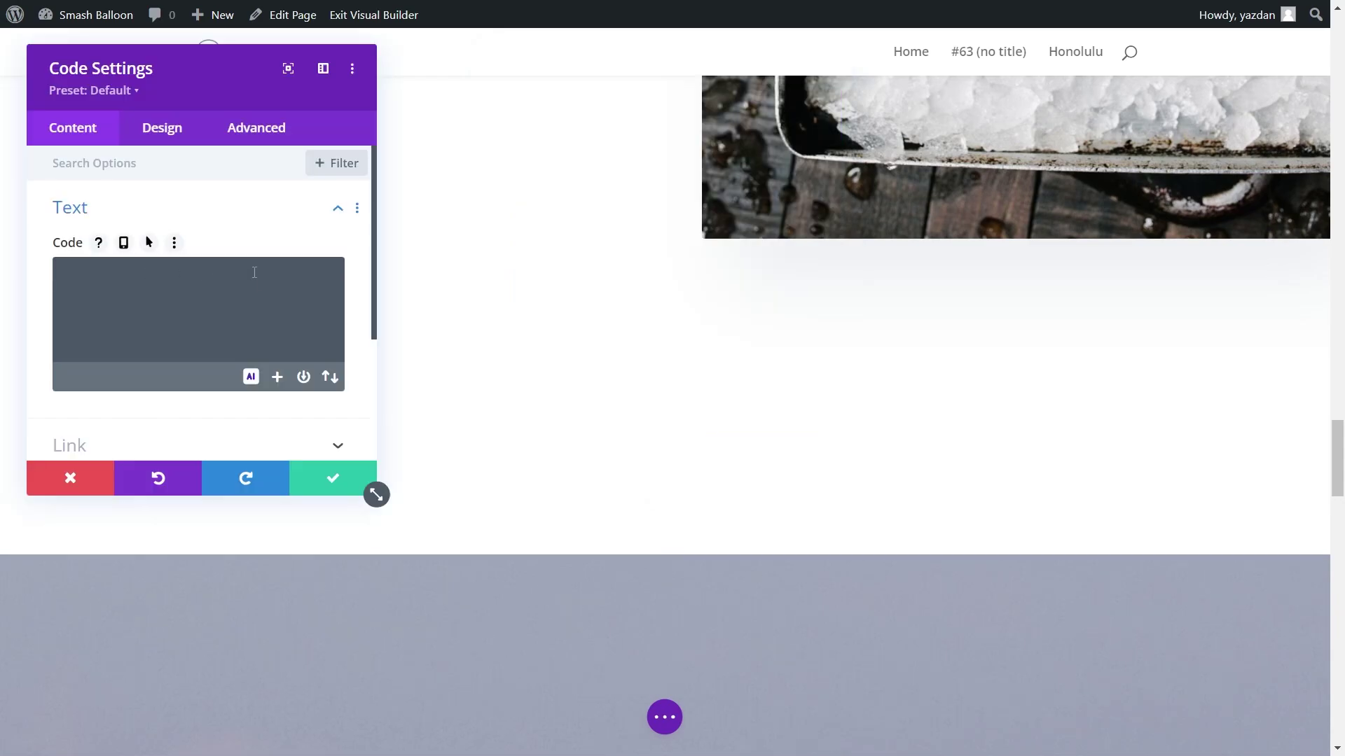
Paste the shortcode [sbtt-tiktok feed=1] into the Code module and save the module's settings.
{"action": "right_click", "coordinate": [119, 275]}
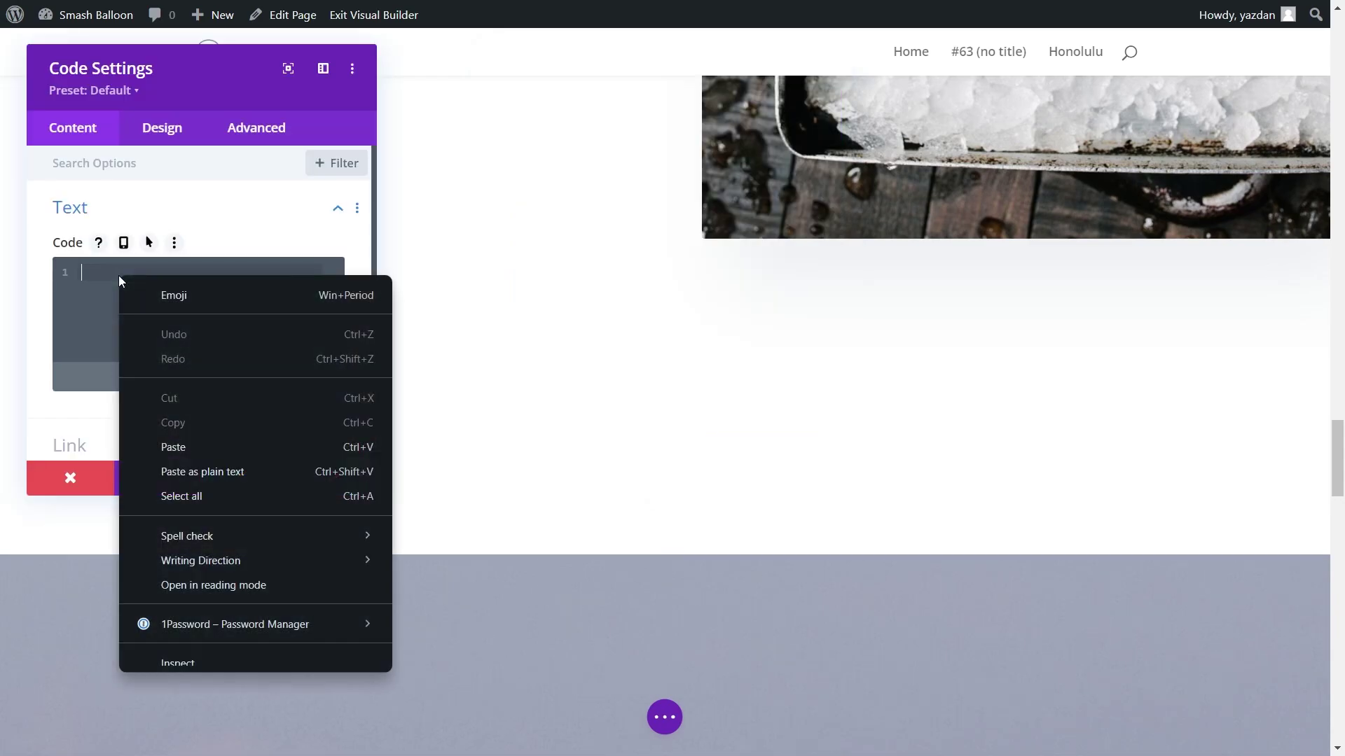
{"action": "left_click", "coordinate": [170, 441]}
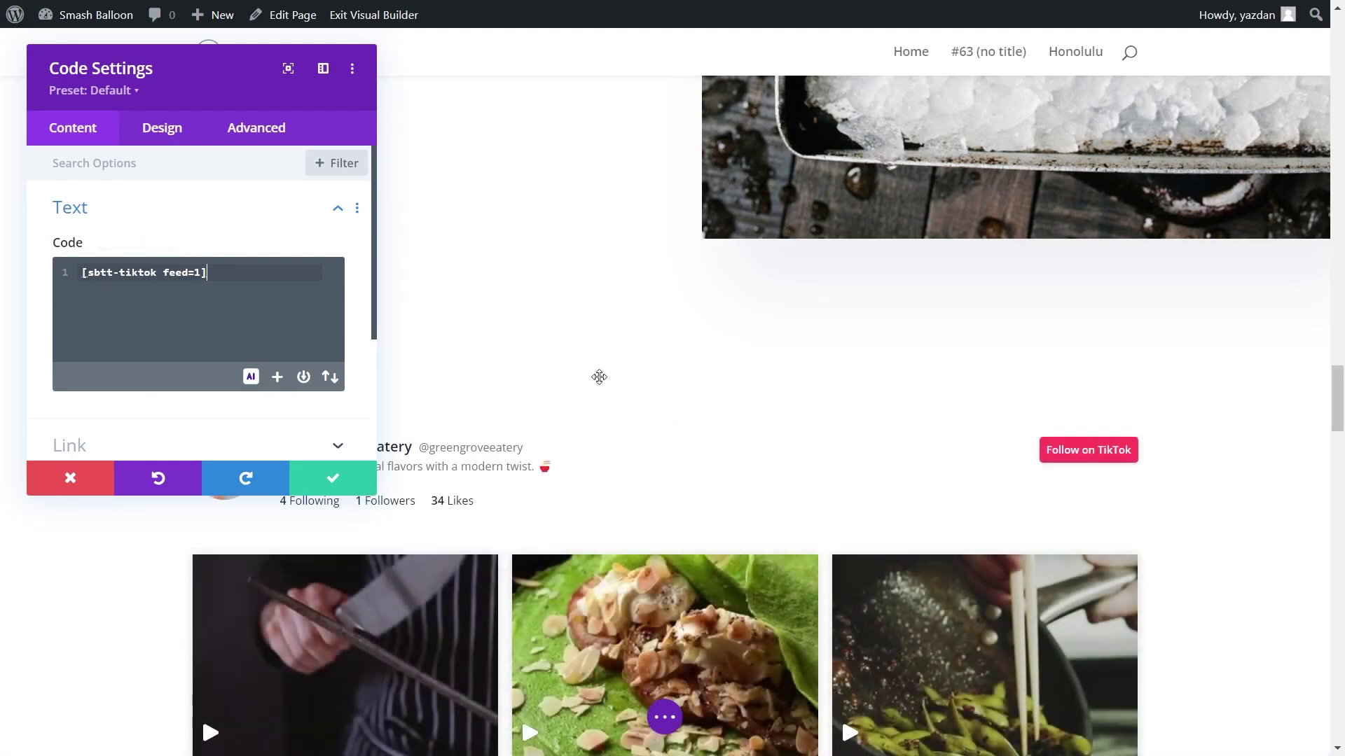
{"action": "scroll", "coordinate": [738, 414], "scroll_direction": "down", "scroll_amount": 4}
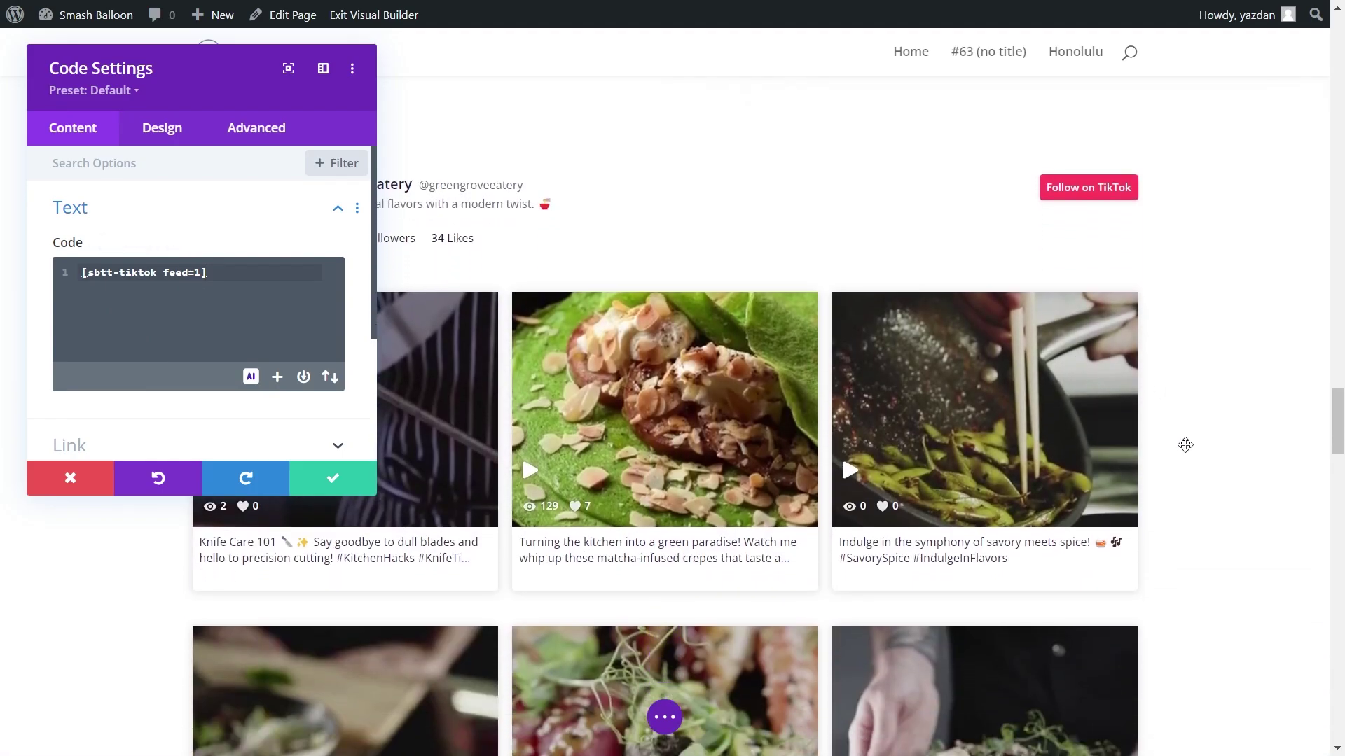
{"action": "left_click", "coordinate": [327, 476]}
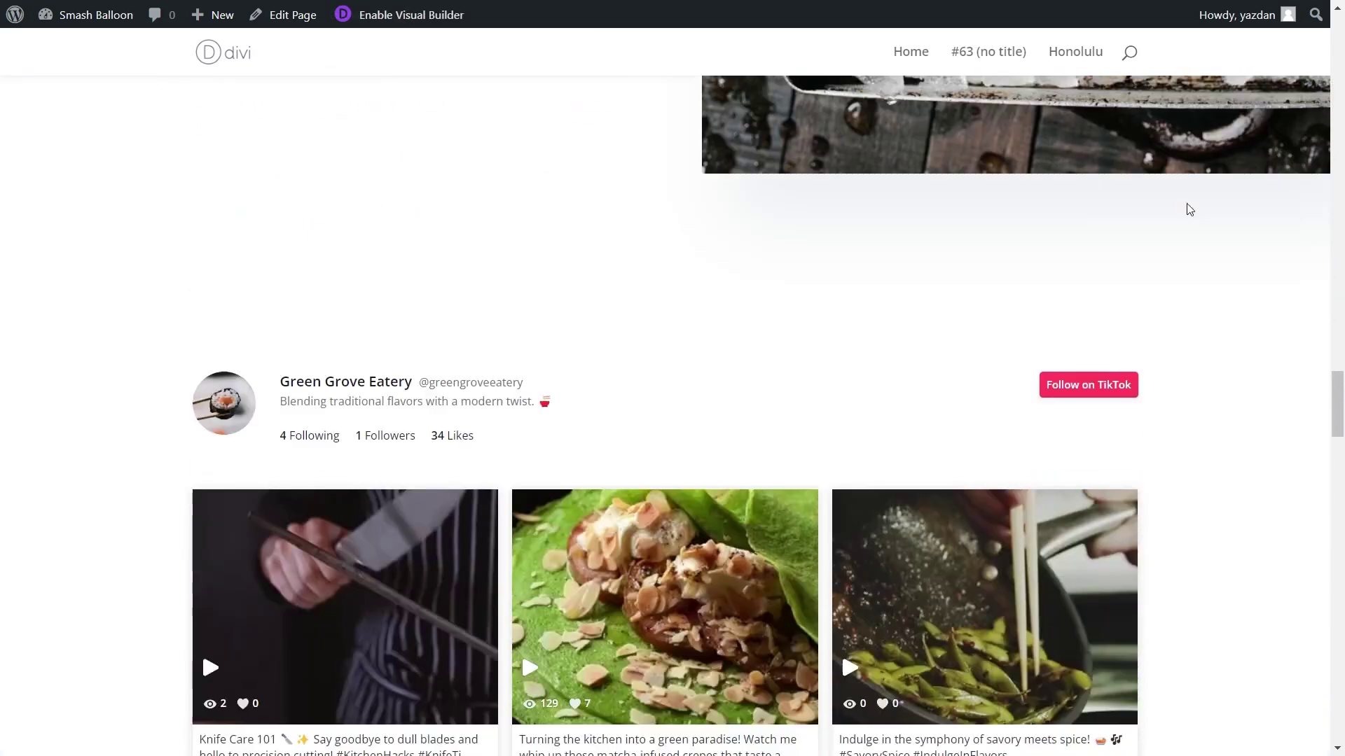
Look through the embedded feed on the live page, view the matcha crepes video in its popup, and close it.
{"action": "scroll", "coordinate": [1190, 208], "scroll_direction": "down", "scroll_amount": 3}
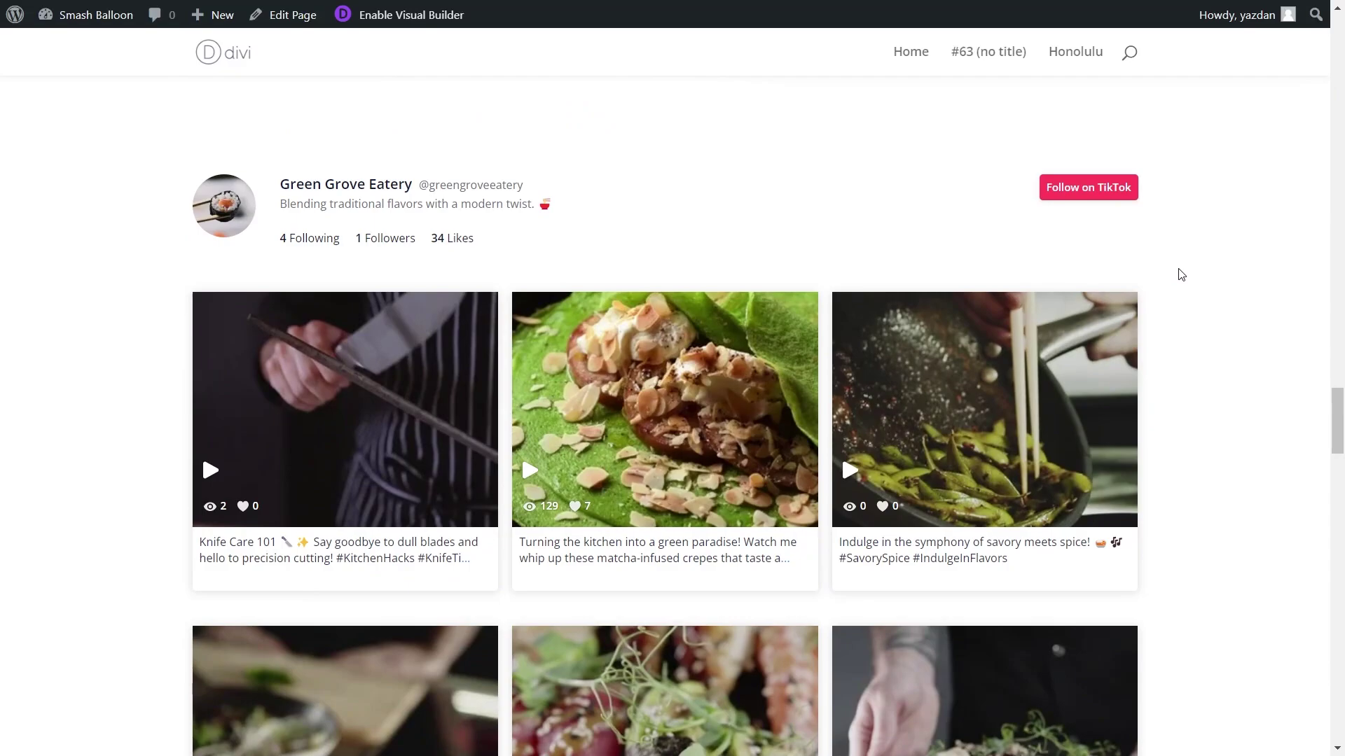
{"action": "scroll", "coordinate": [1181, 274], "scroll_direction": "down", "scroll_amount": 7}
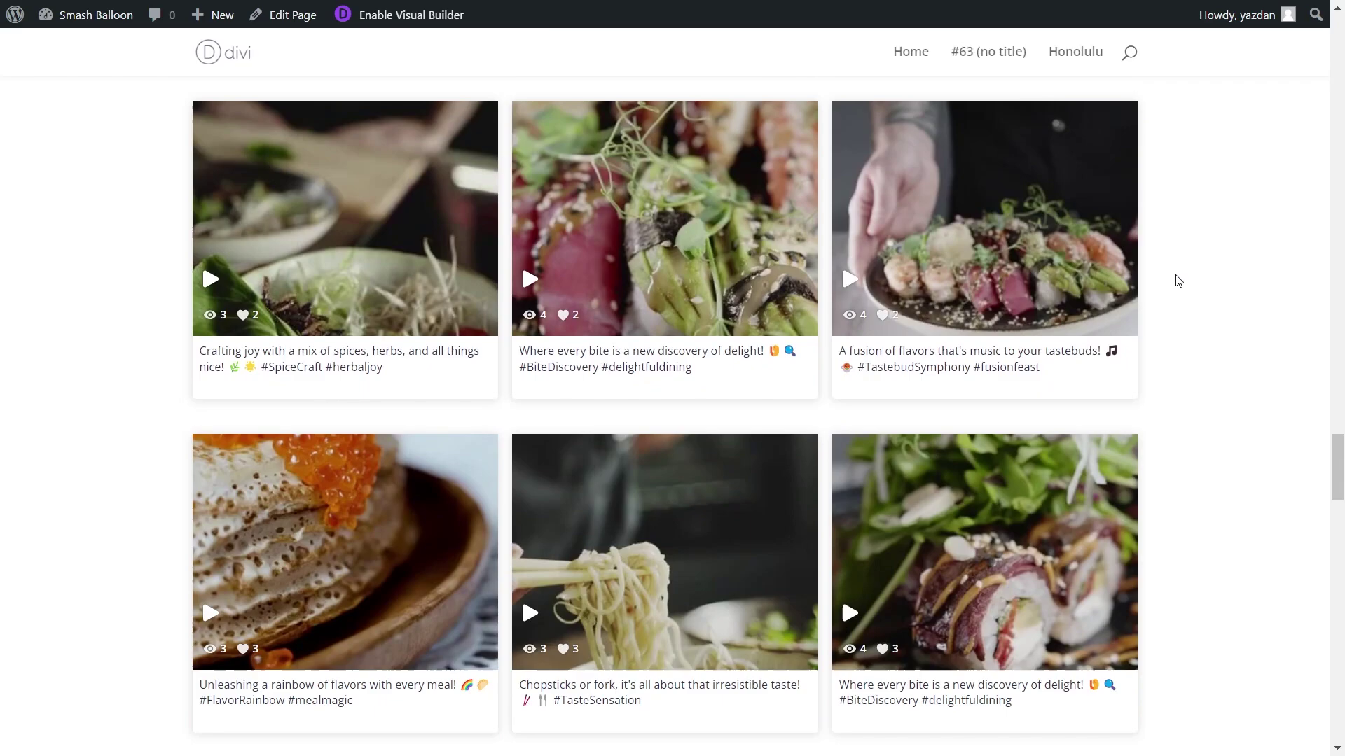
{"action": "scroll", "coordinate": [1194, 309], "scroll_direction": "up", "scroll_amount": 6}
{"action": "left_click", "coordinate": [776, 385]}
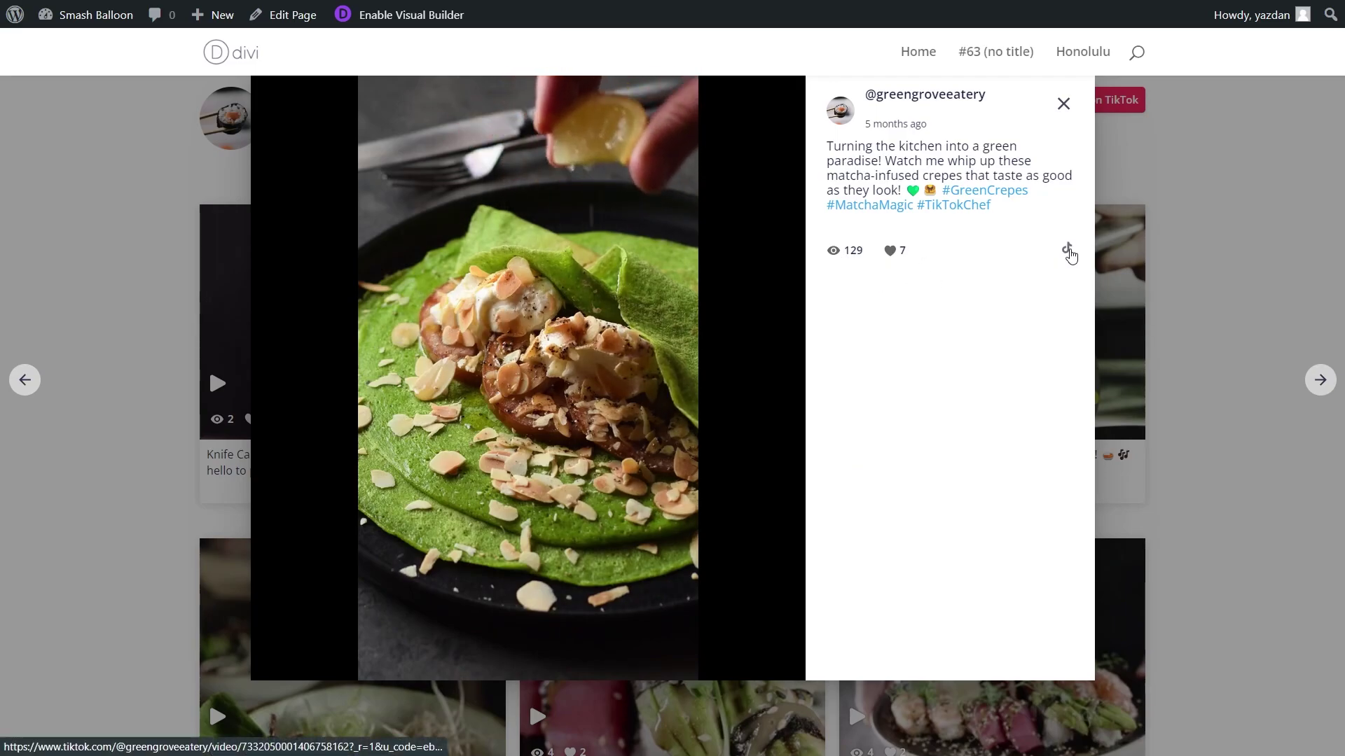
{"action": "left_click", "coordinate": [1063, 103]}
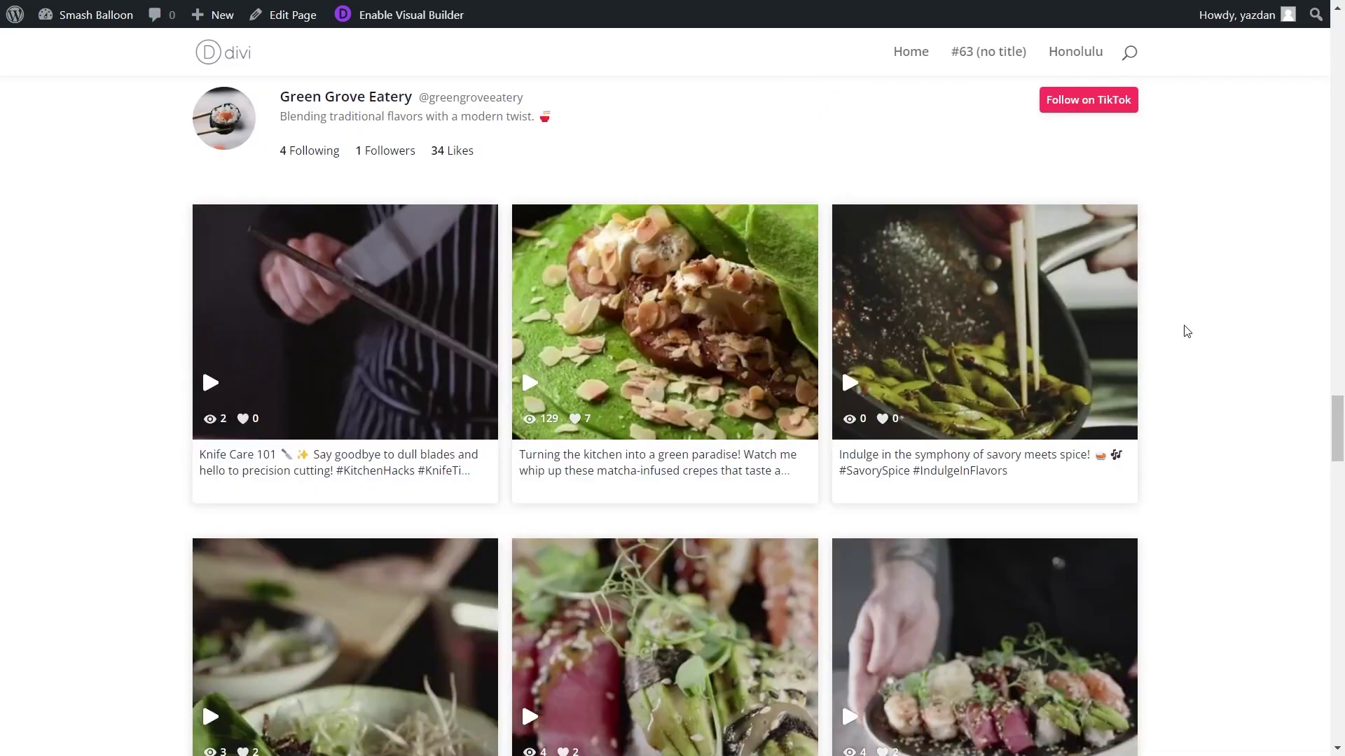
Load more TikTok posts below the feed, look through them, and return to the feed header.
{"action": "scroll", "coordinate": [1183, 336], "scroll_direction": "down", "scroll_amount": 10}
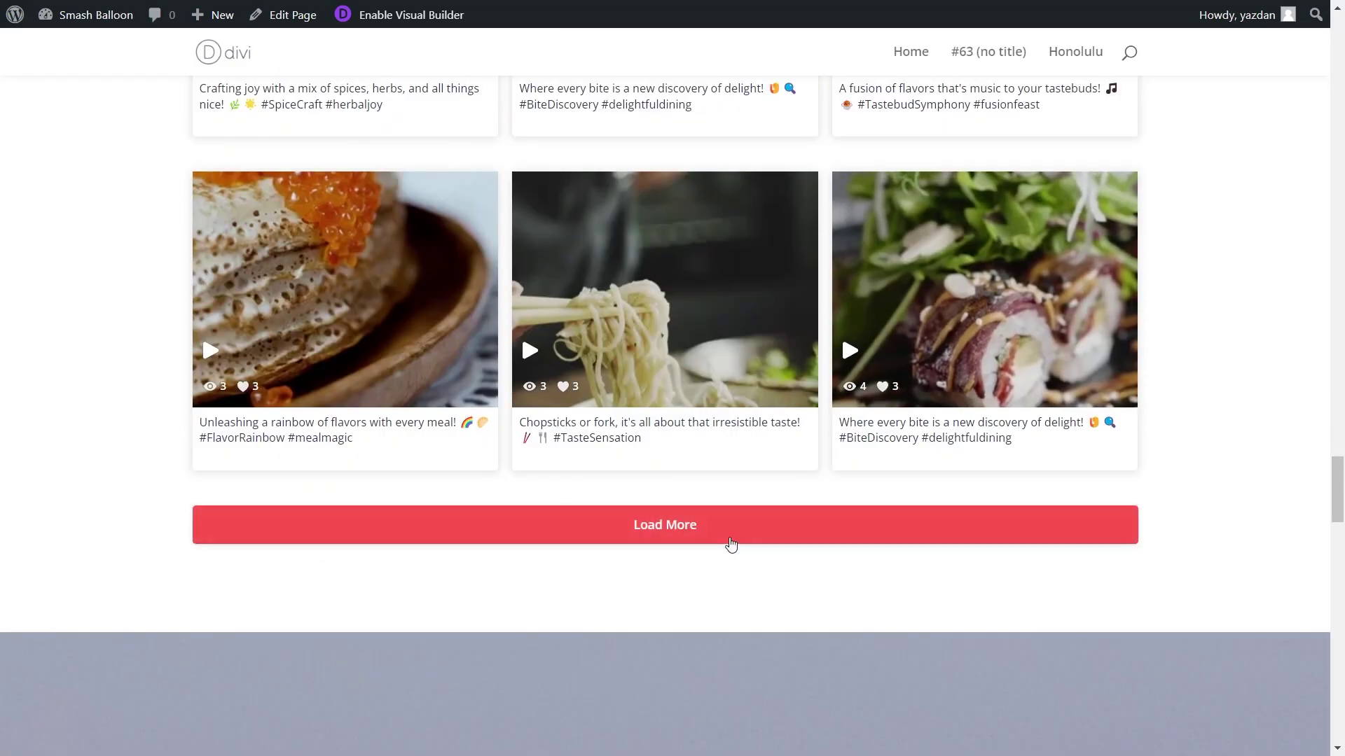
{"action": "left_click", "coordinate": [771, 534]}
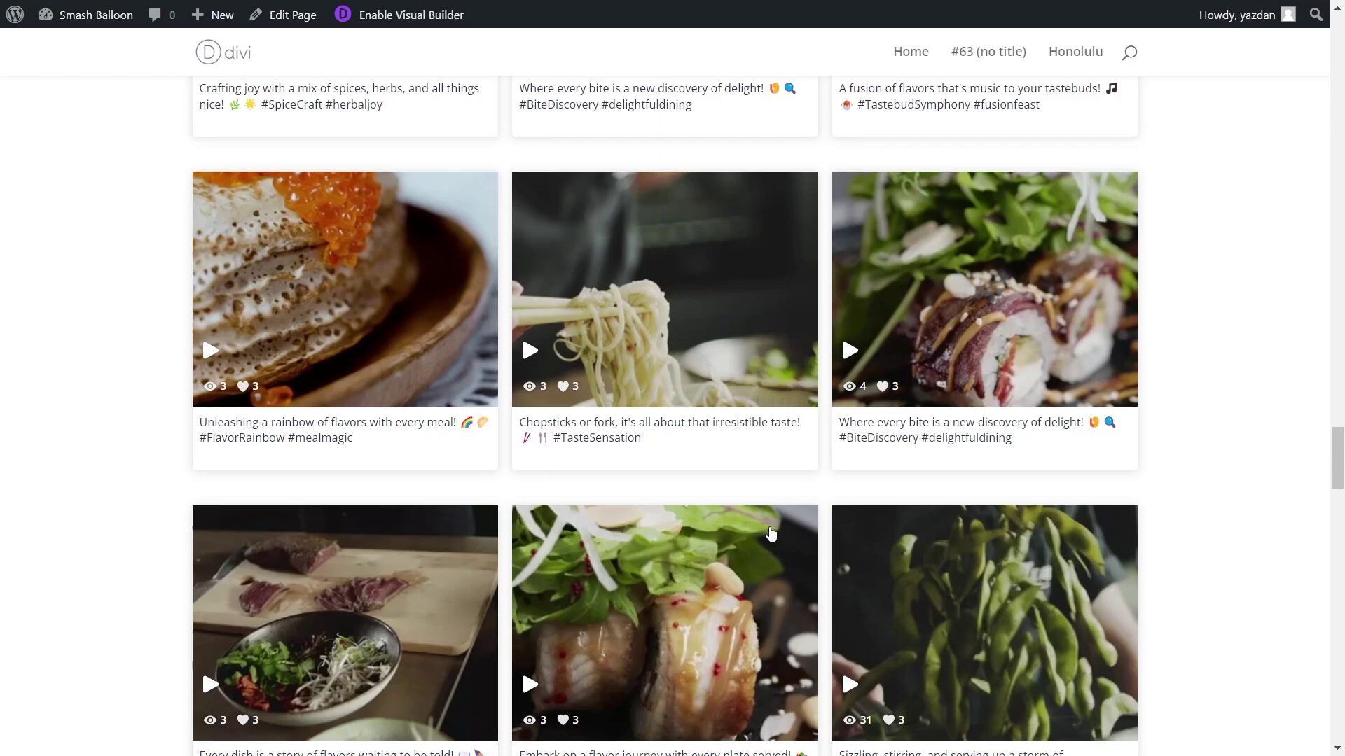
{"action": "scroll", "coordinate": [1182, 499], "scroll_direction": "down", "scroll_amount": 6}
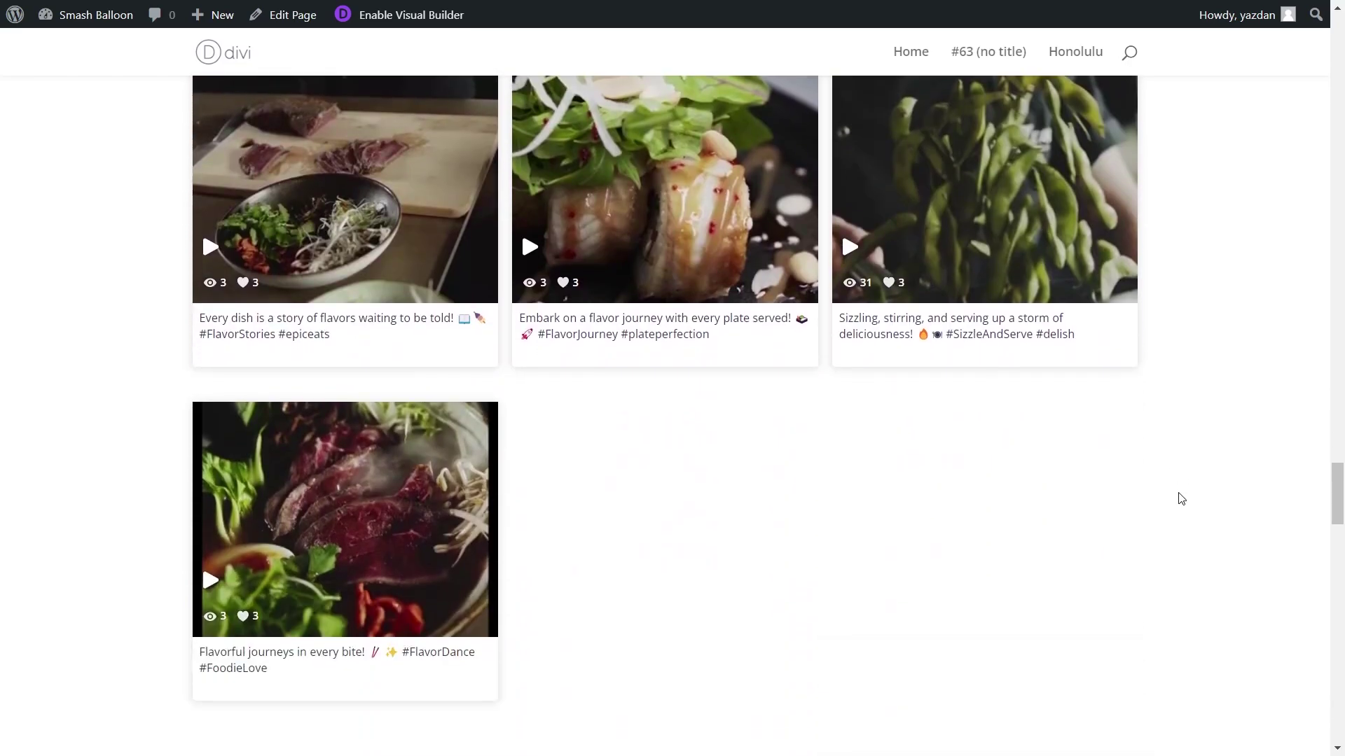
{"action": "scroll", "coordinate": [1182, 499], "scroll_direction": "up", "scroll_amount": 18}
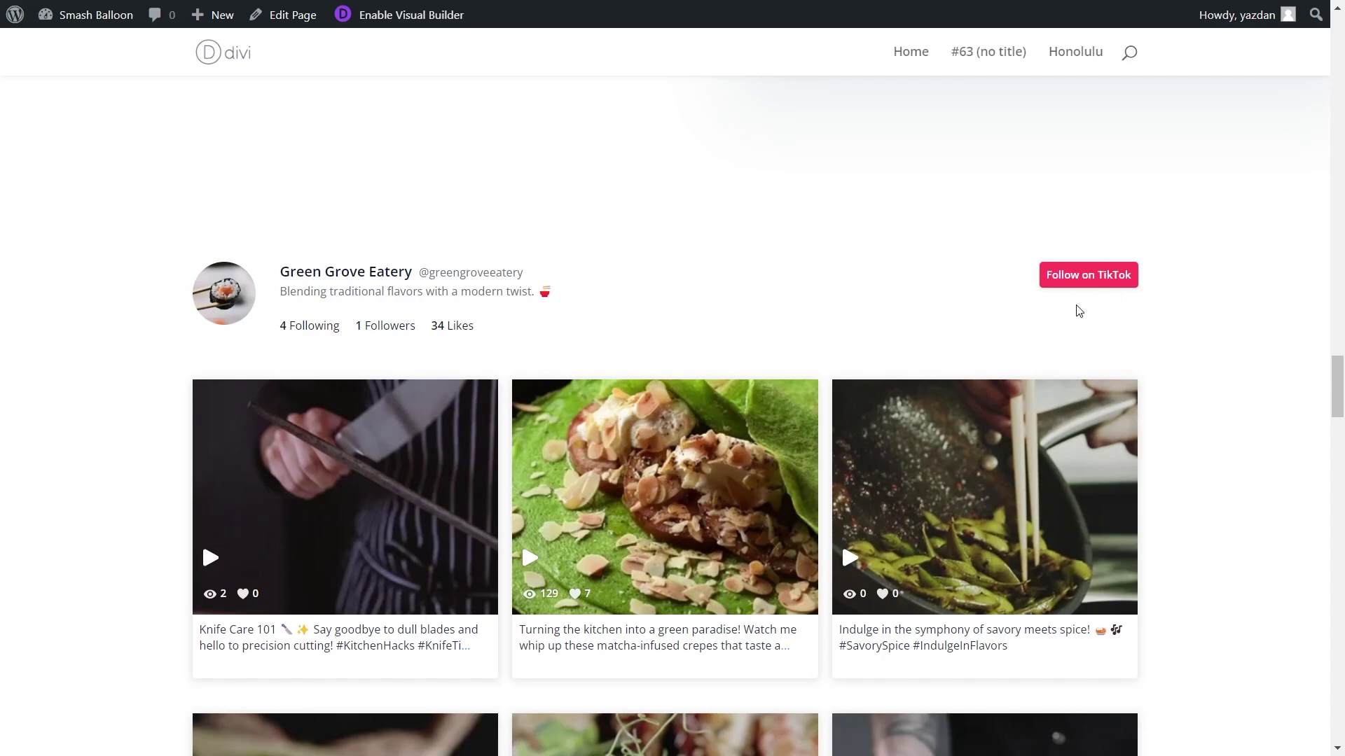
Try the feed header's Follow on TikTok link and look through the feed's posts again.
{"action": "left_click", "coordinate": [1082, 280]}
{"action": "scroll", "coordinate": [1192, 333], "scroll_direction": "down", "scroll_amount": 3}
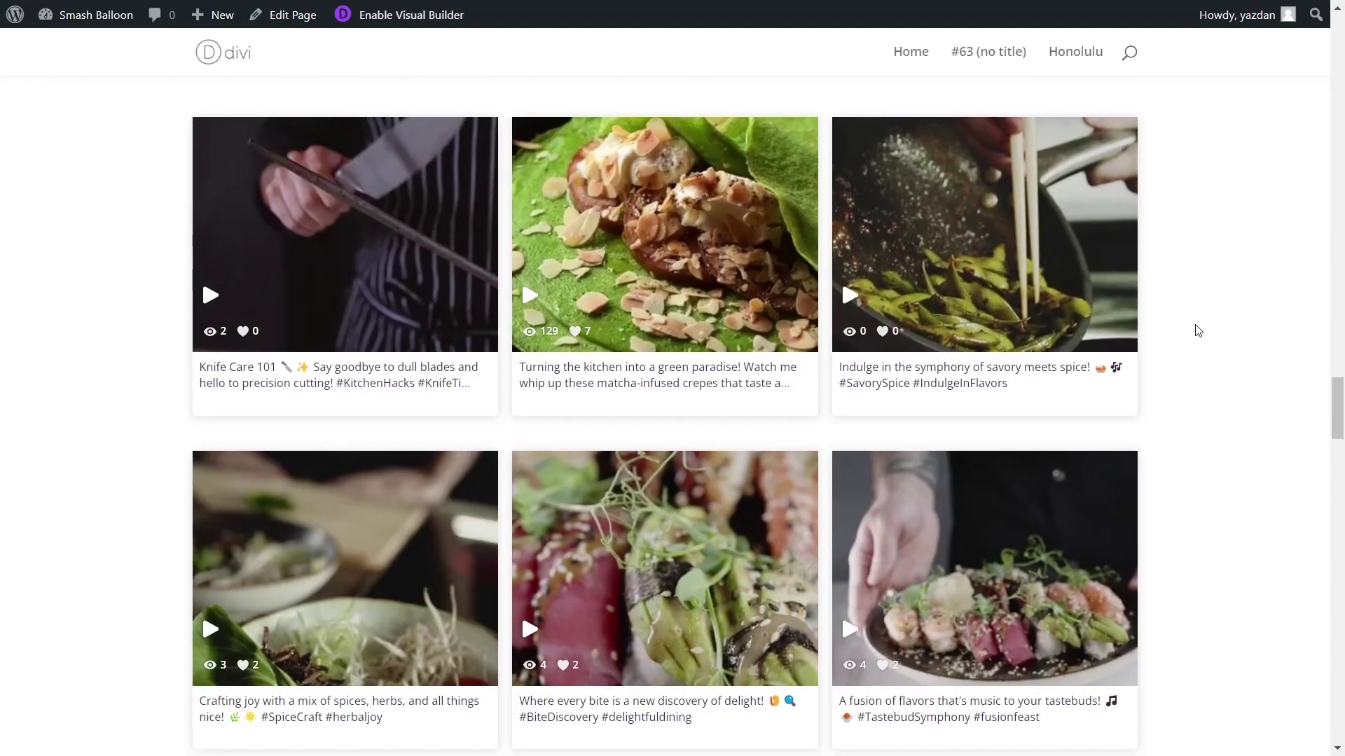
{"action": "scroll", "coordinate": [1198, 331], "scroll_direction": "down", "scroll_amount": 1}
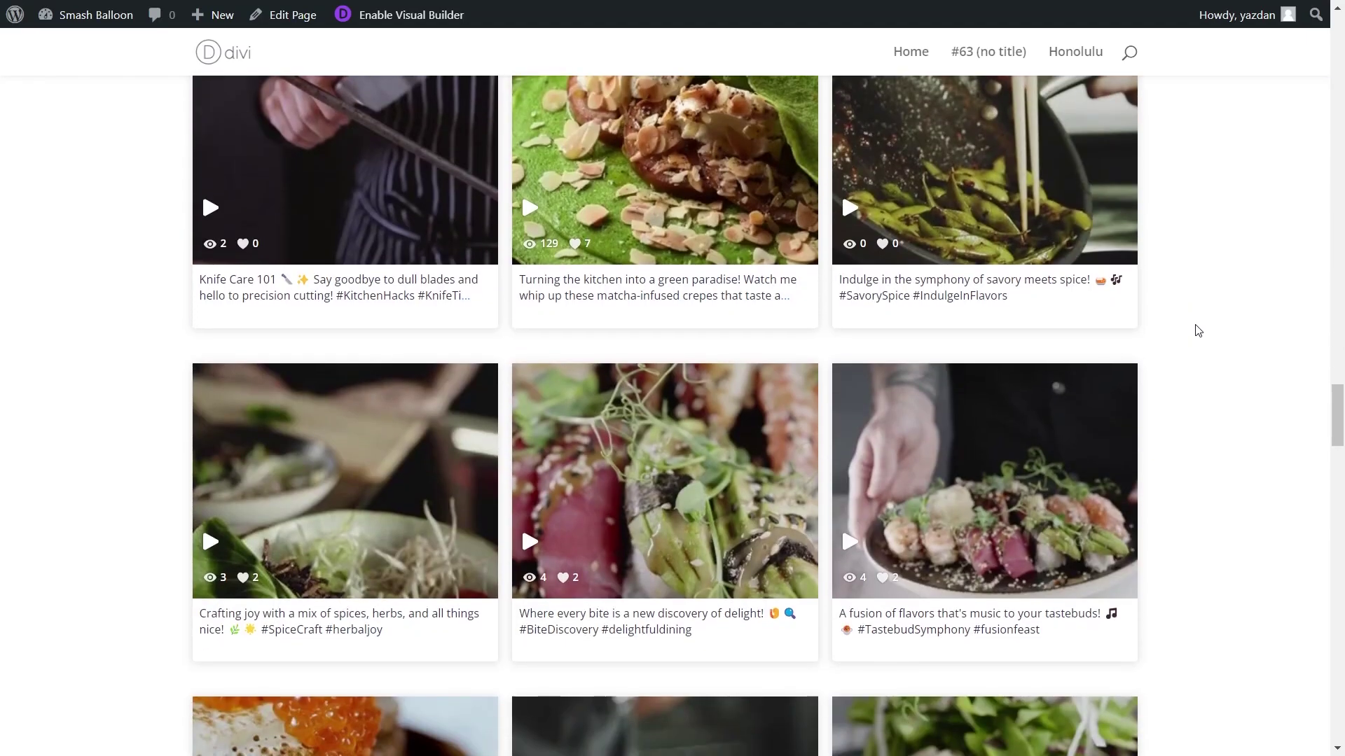
{"action": "scroll", "coordinate": [1198, 331], "scroll_direction": "down", "scroll_amount": 3}
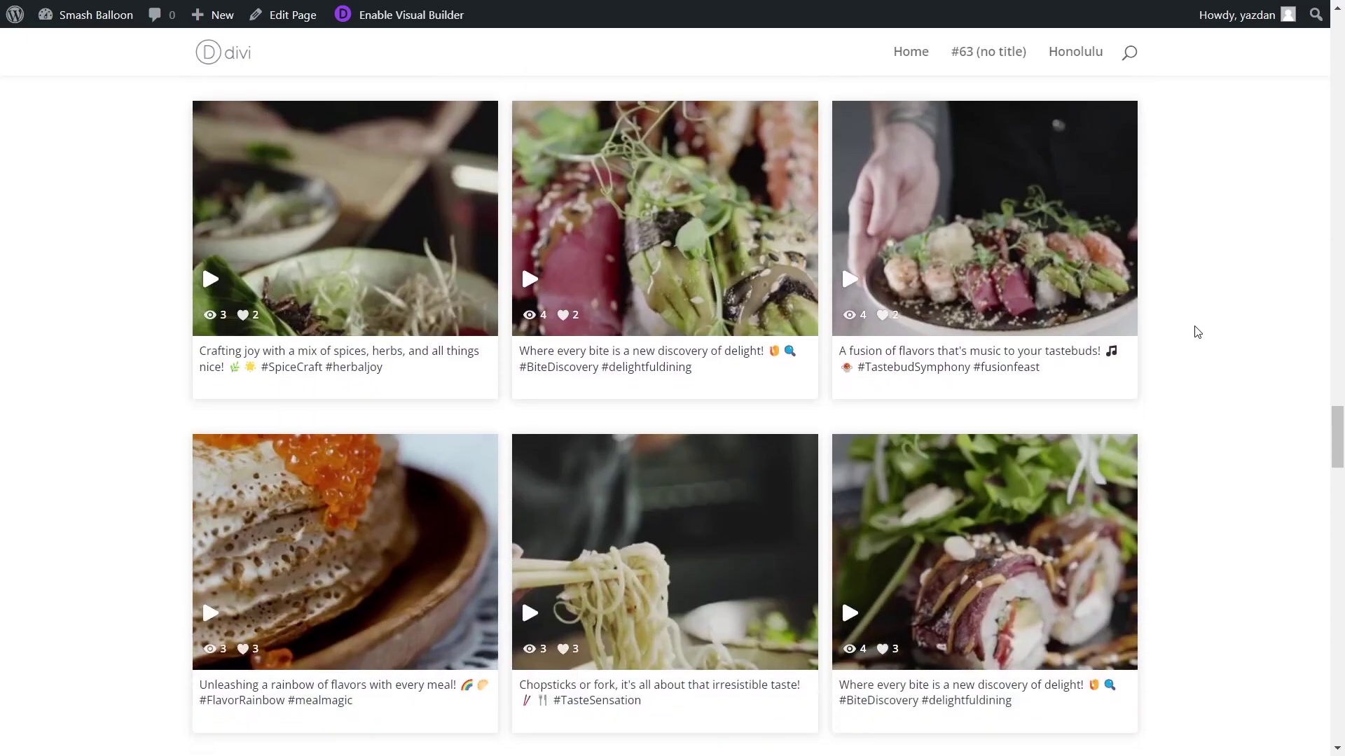